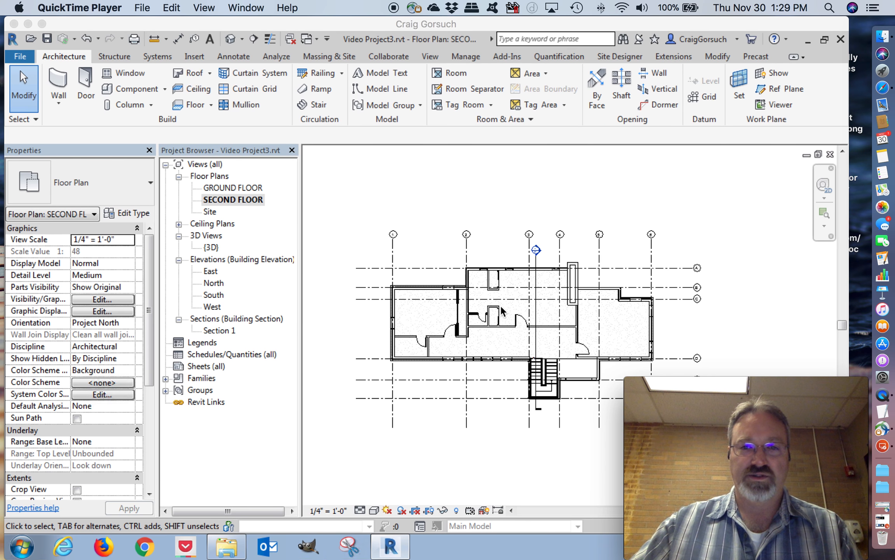
Start loading a family for the second-floor corner bathroom and browse to the US Imperial library folder
click(414, 374)
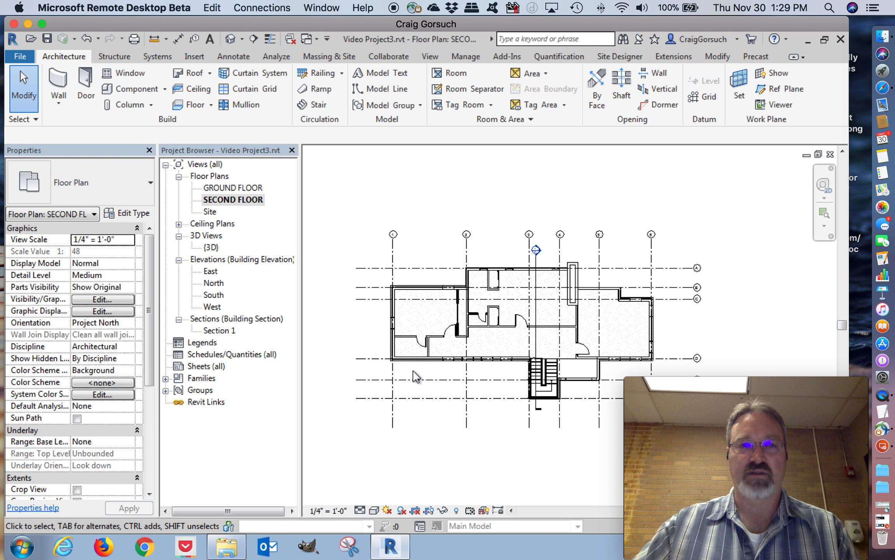
scroll(413, 373, up, 6)
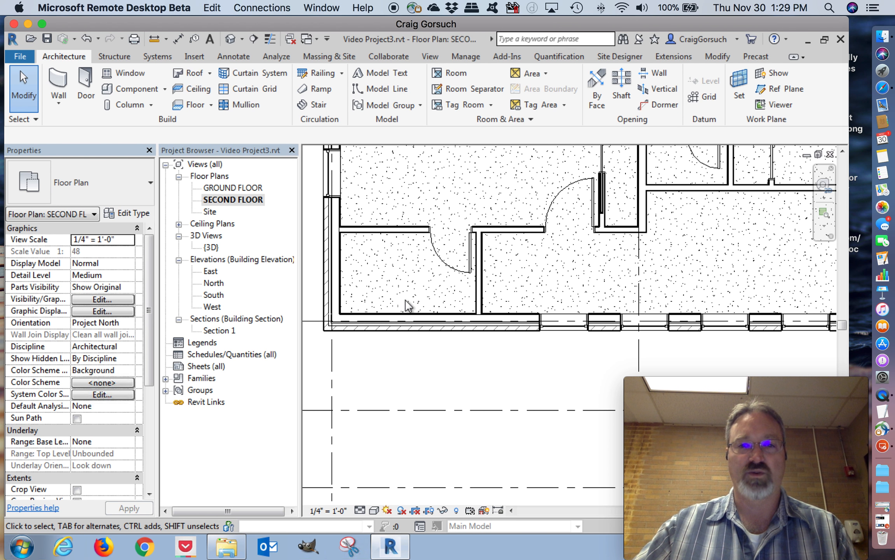
middle_drag(438, 281, 472, 304)
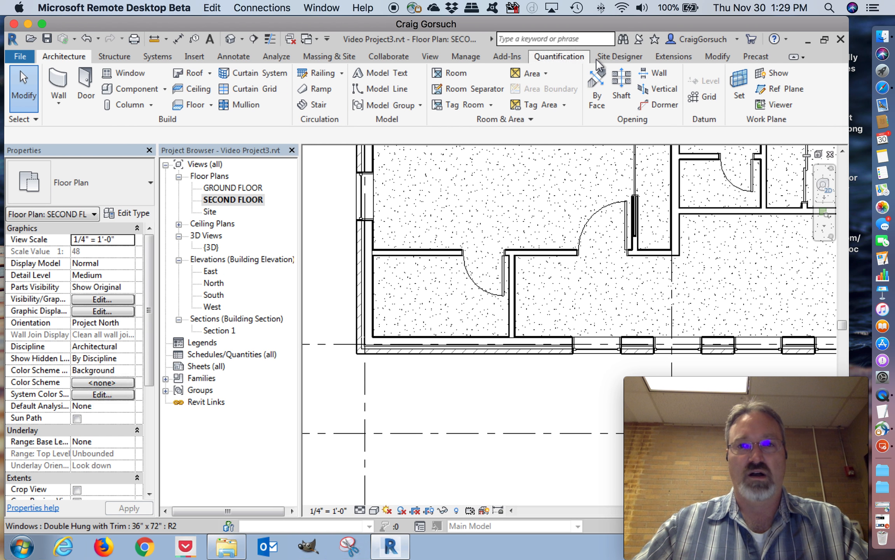
click(722, 57)
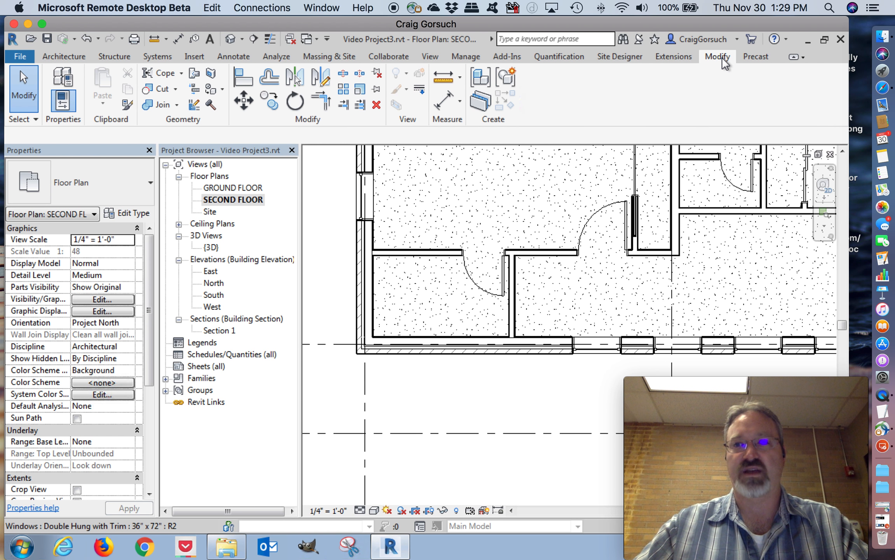
click(194, 55)
click(478, 89)
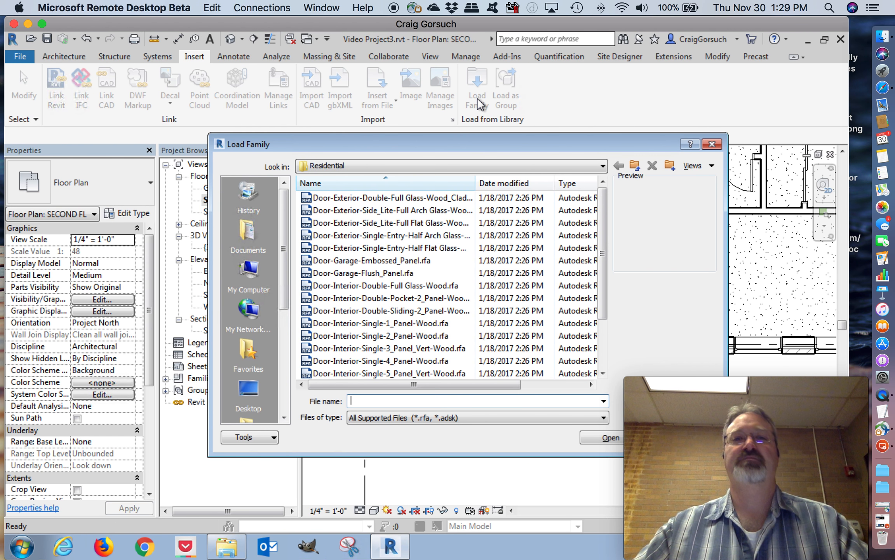
click(635, 164)
click(635, 165)
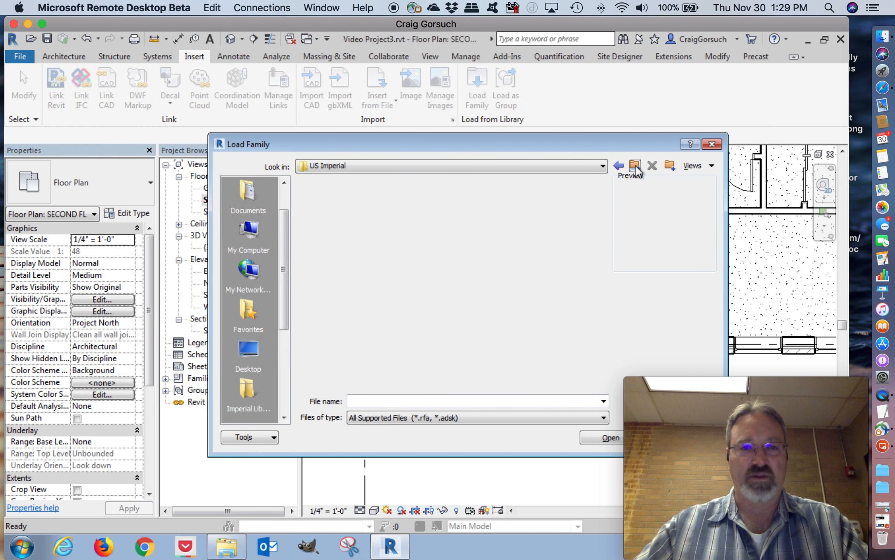
click(635, 165)
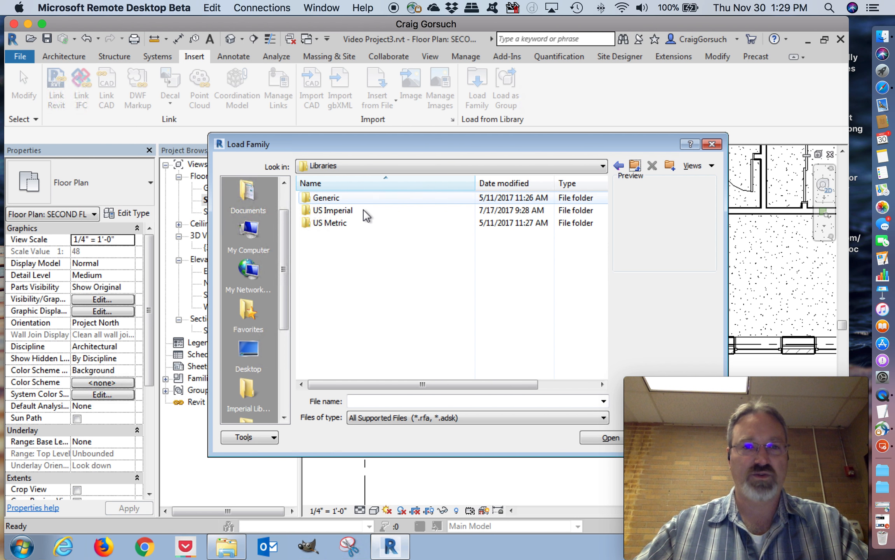
double_click(345, 213)
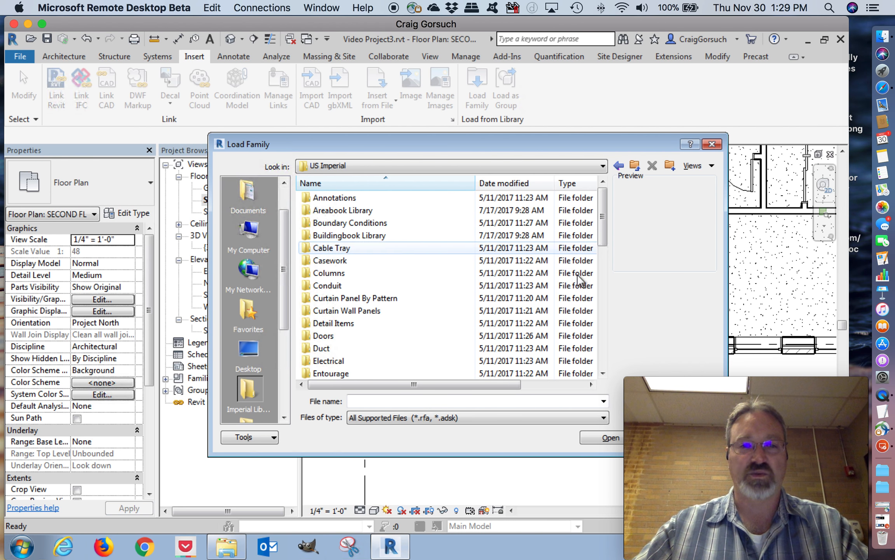
drag(602, 218, 602, 318)
scroll(338, 277, down, 1)
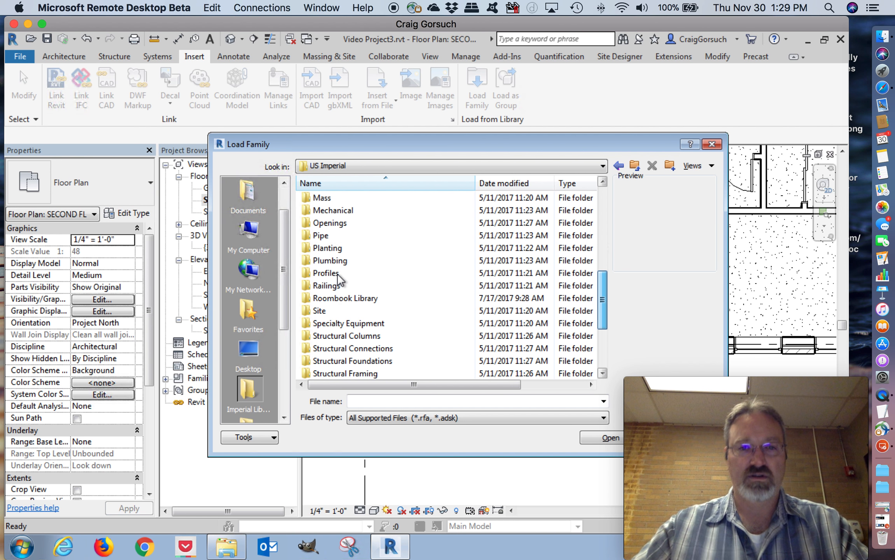
double_click(342, 297)
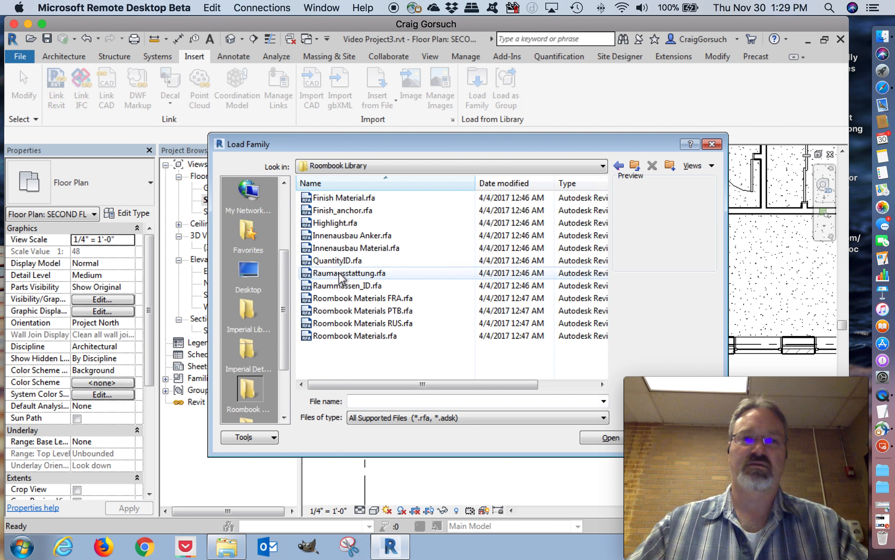
click(635, 165)
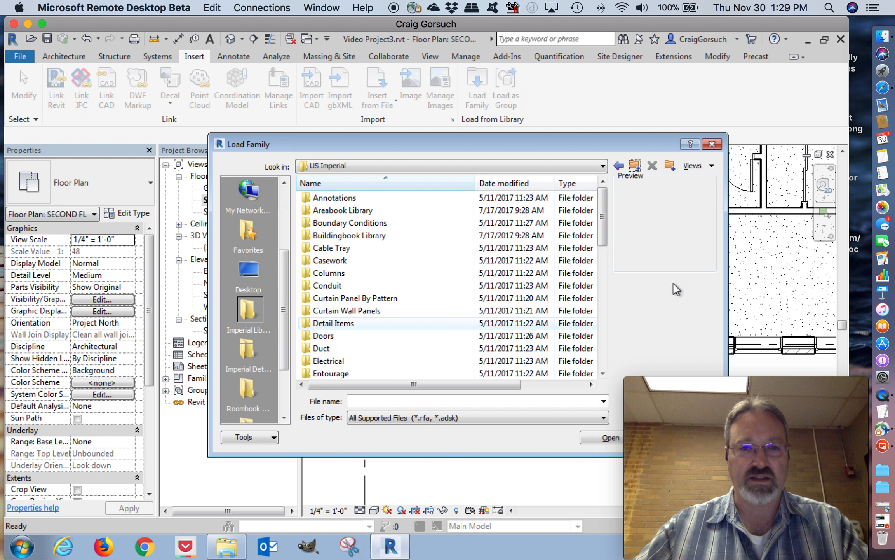
Load the Tub-Rectangular-3D family from the Plumbing, Architectural, Fixtures, Bathtubs folder into the project
click(605, 307)
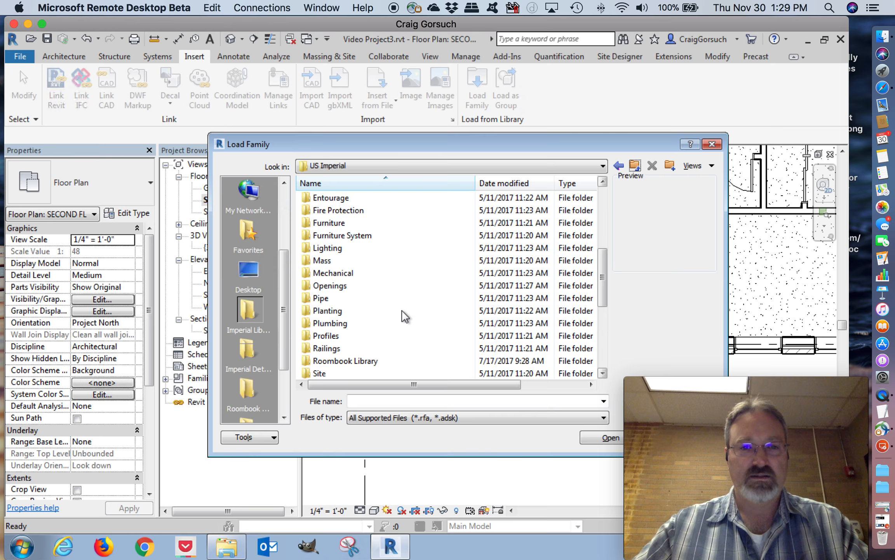
click(333, 323)
double_click(332, 322)
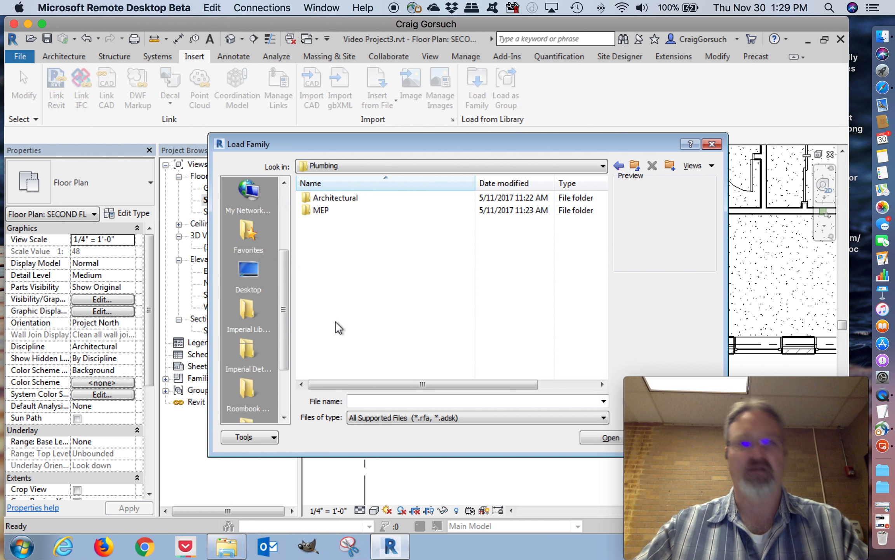
double_click(328, 197)
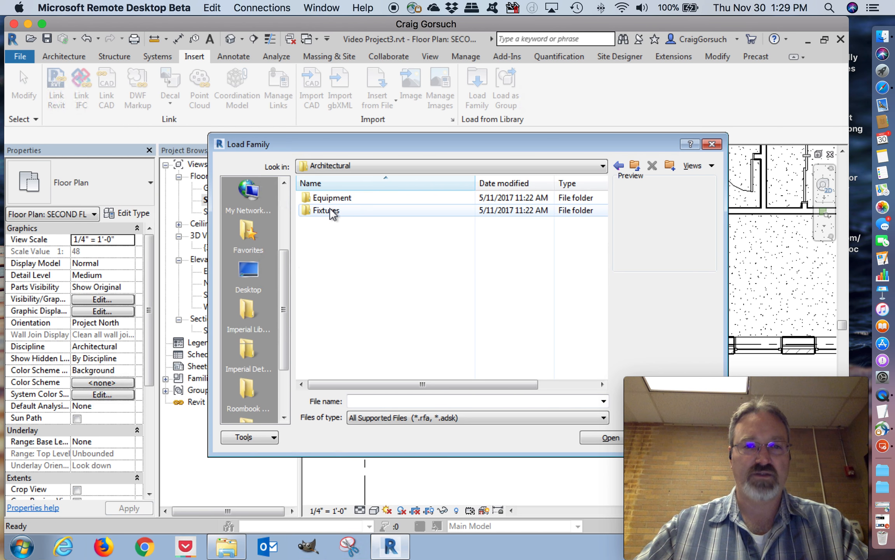
double_click(331, 211)
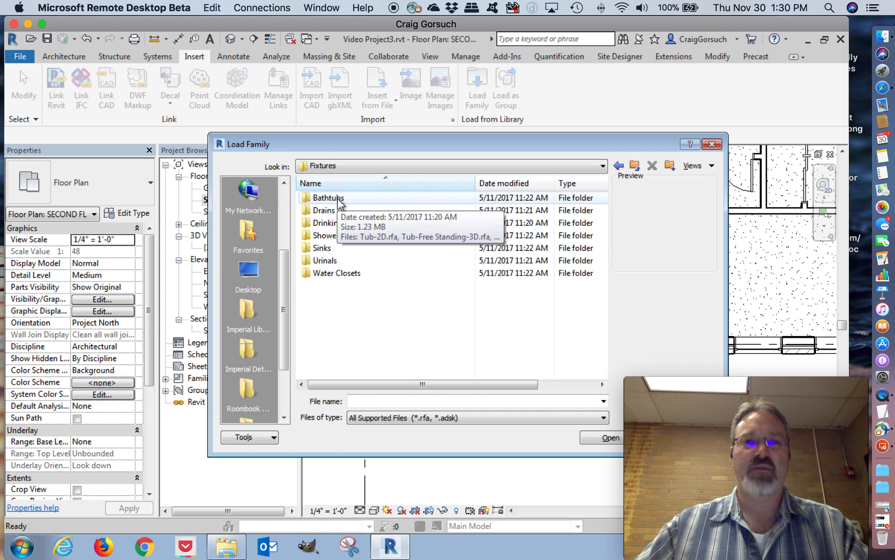
double_click(339, 197)
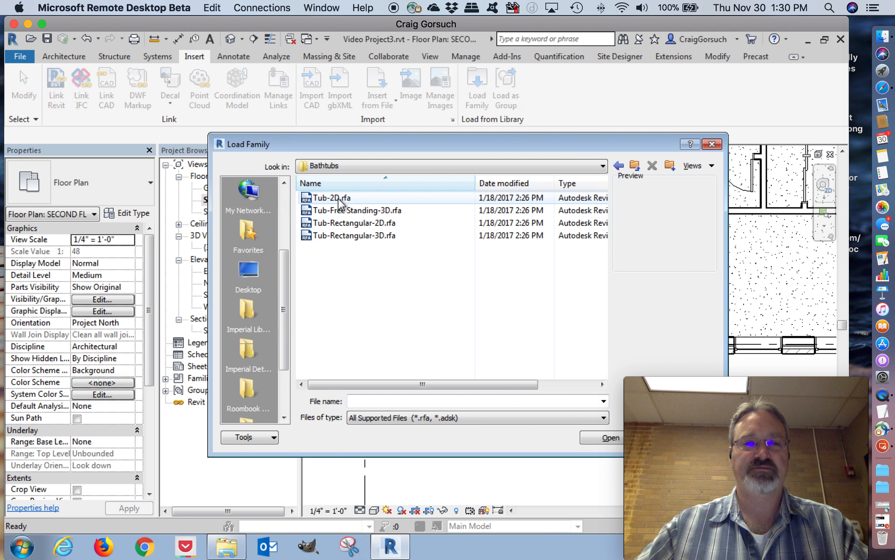
click(356, 235)
drag(486, 150, 421, 132)
click(541, 414)
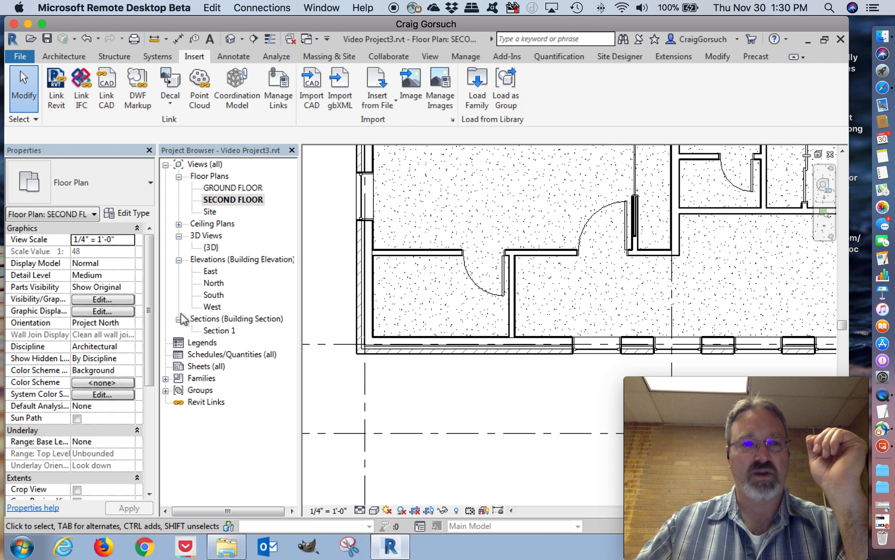
Place the loaded Tub-Rectangular-3D plumbing fixture against the left exterior wall of the corner bathroom
click(166, 378)
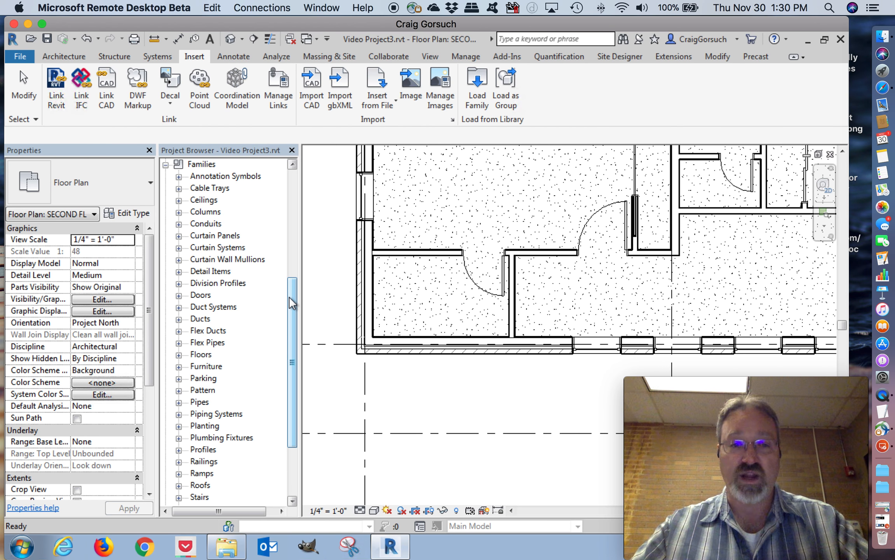
drag(289, 296, 287, 340)
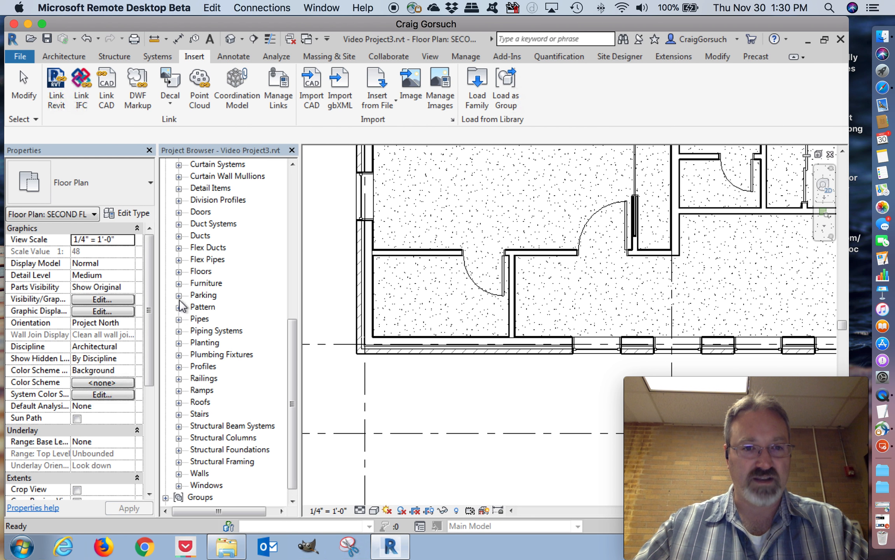
click(178, 355)
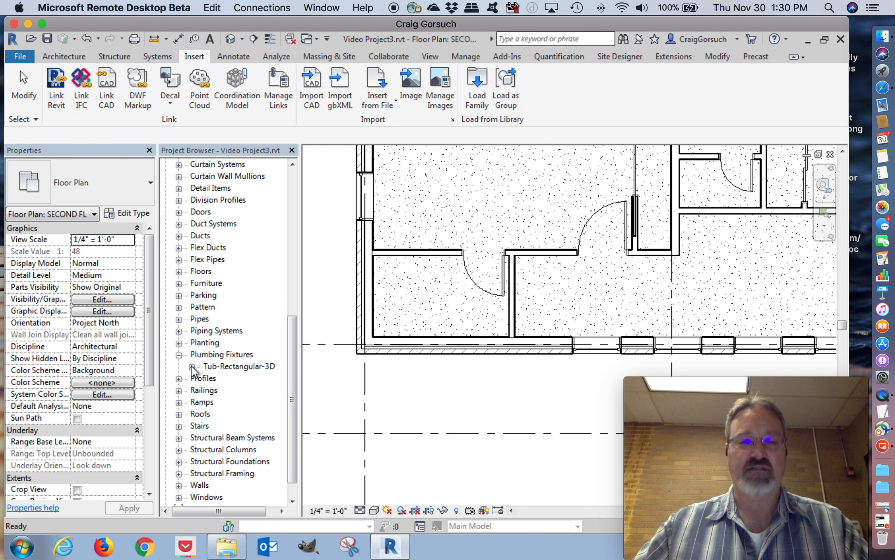
click(192, 366)
click(233, 379)
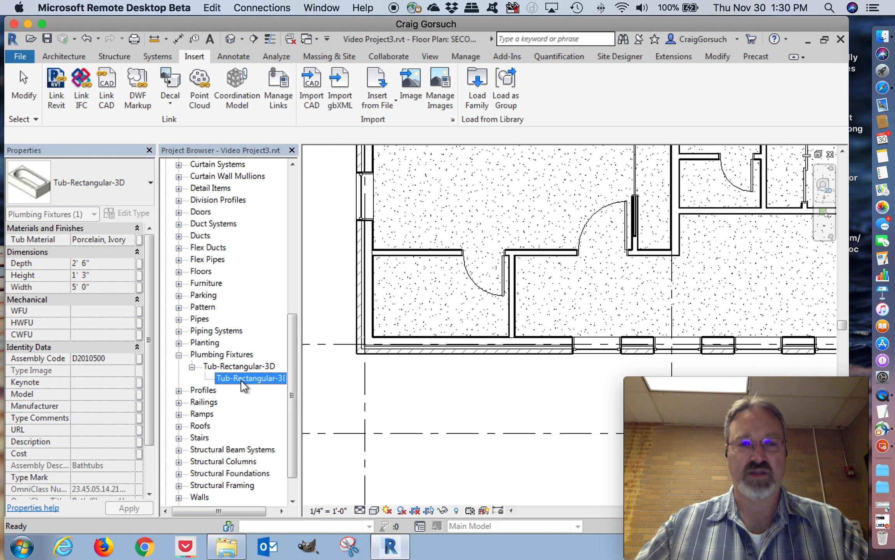
drag(241, 377, 406, 289)
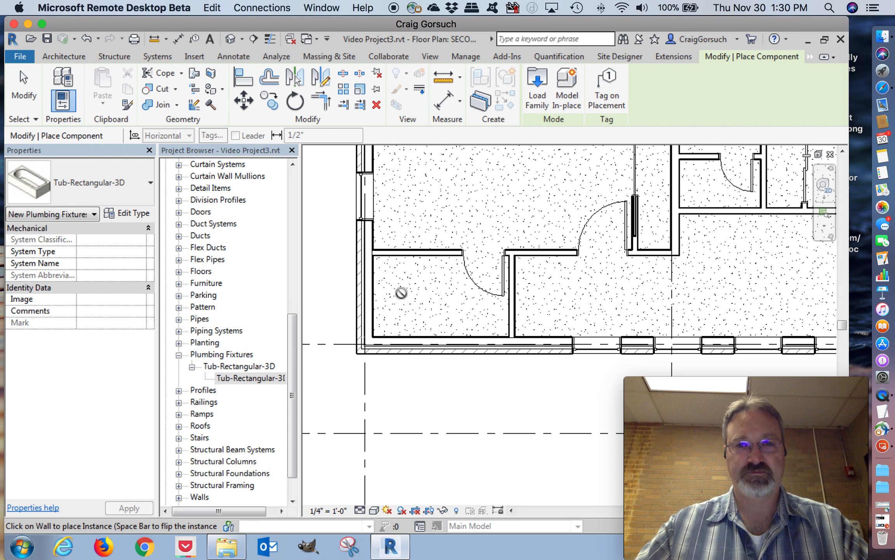
scroll(402, 293, up, 4)
mouse_move(414, 304)
middle_down()
mouse_move(428, 302)
mouse_move(413, 290)
middle_up()
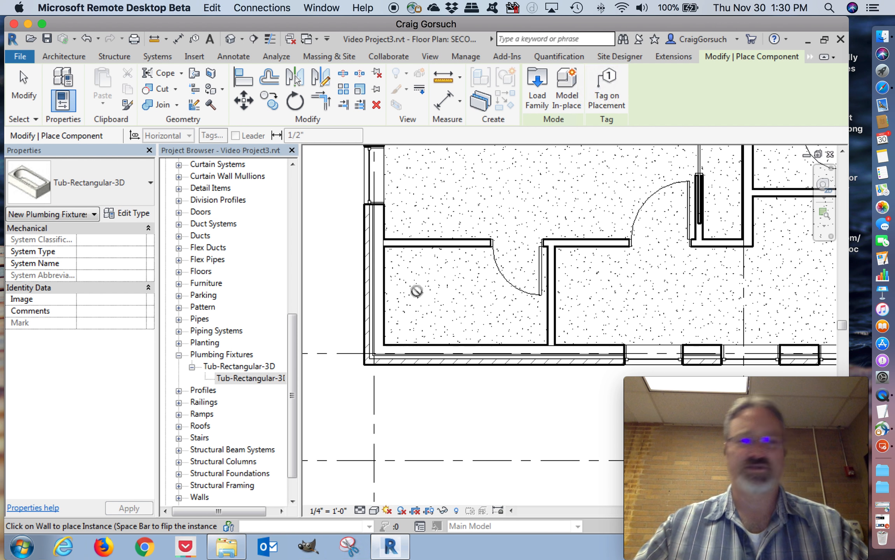
click(386, 289)
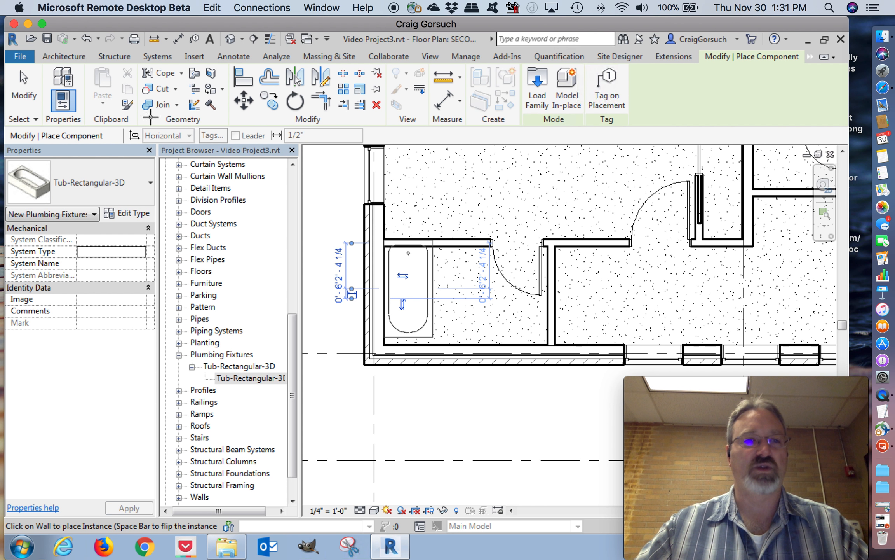
click(23, 89)
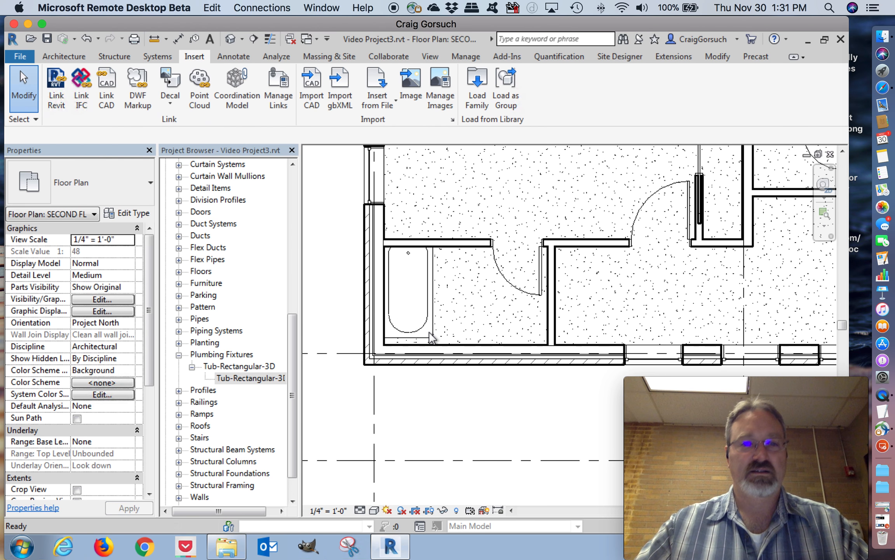
Move the bathtub down so its lower edge meets the inner face of the bathroom's bottom exterior wall
click(430, 335)
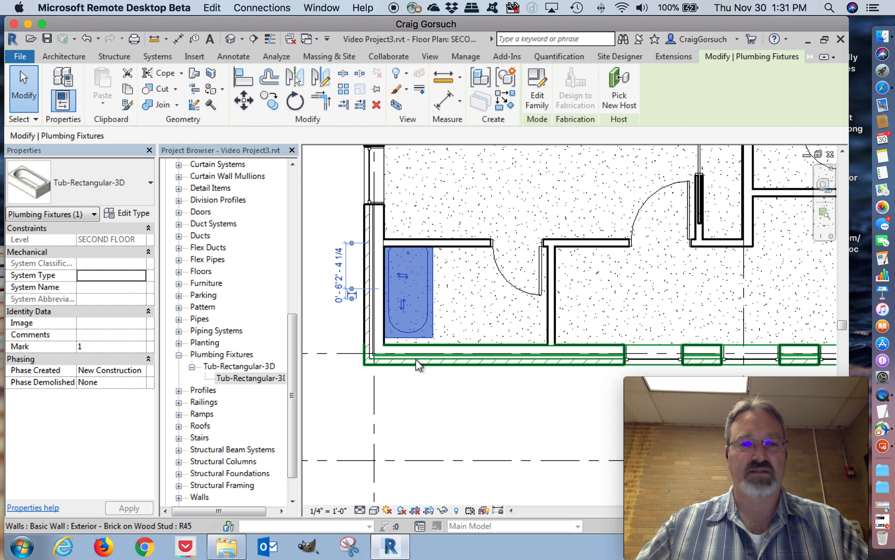
scroll(417, 365, up, 5)
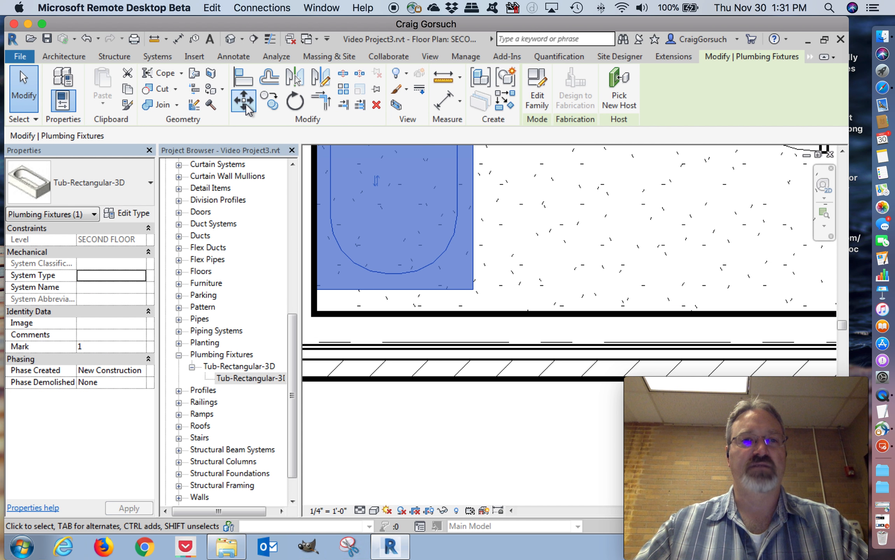
click(245, 103)
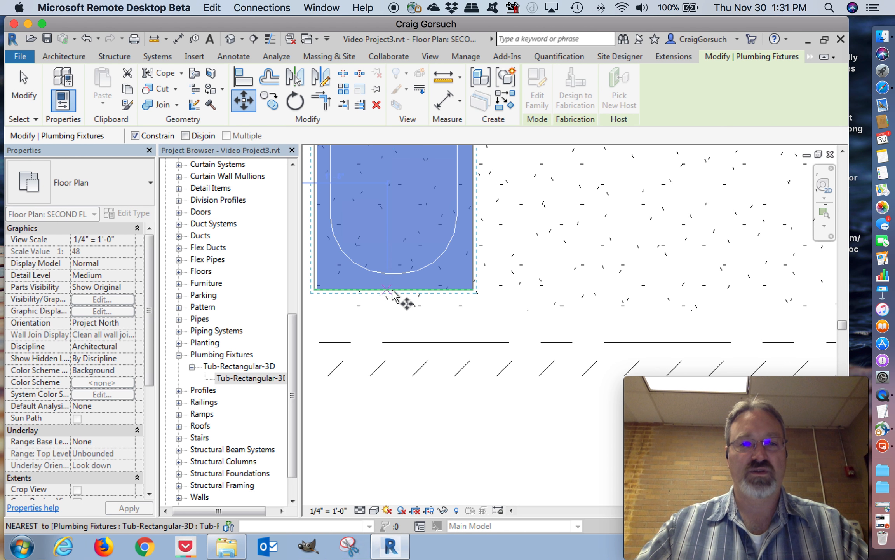
click(392, 295)
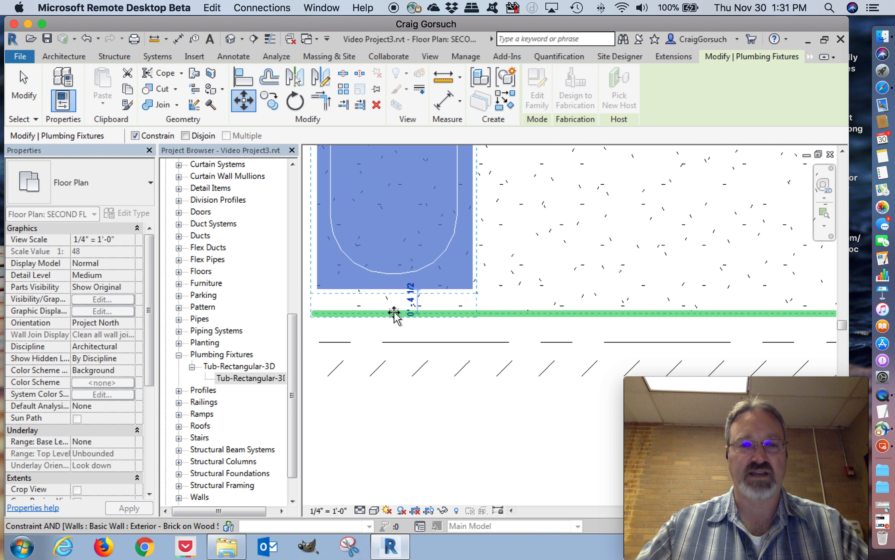
click(395, 311)
middle_drag(502, 427, 492, 422)
scroll(492, 422, down, 3)
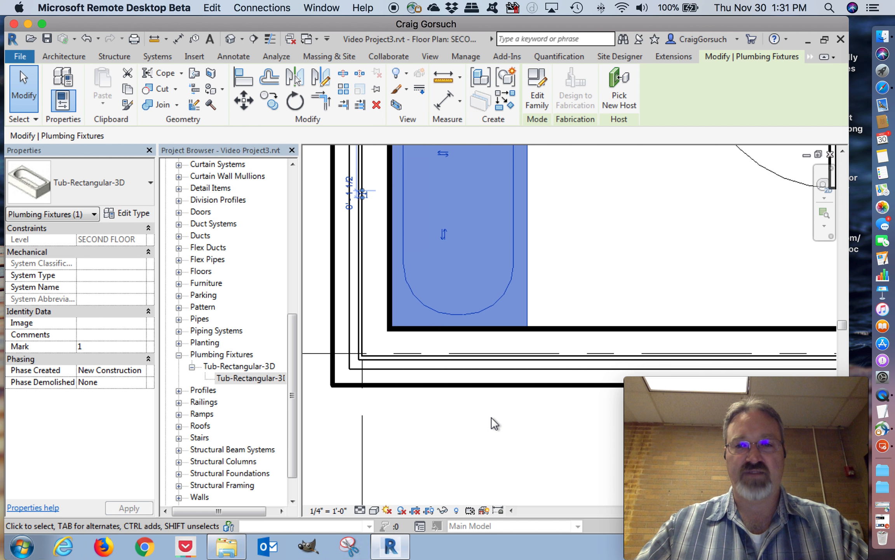
click(578, 442)
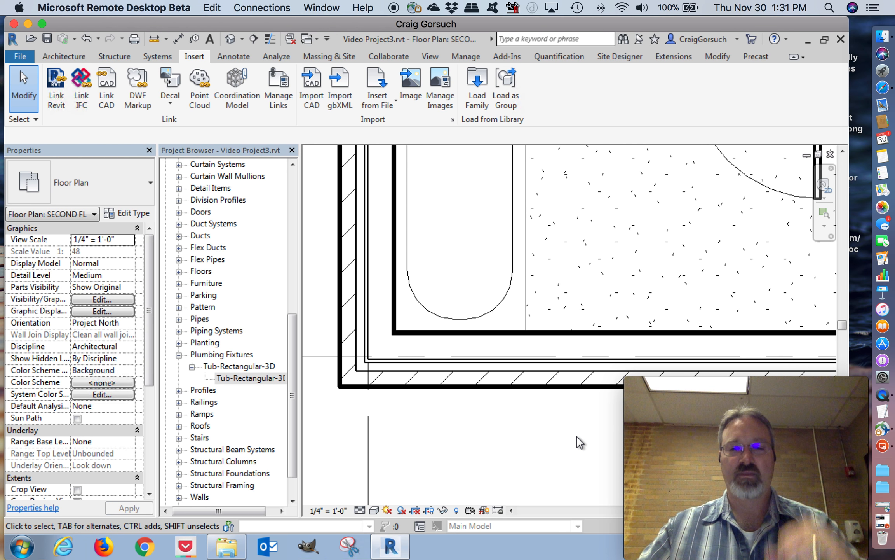
Flip the facing of the placed bathtub so its drain end sits at the lower exterior wall
scroll(547, 449, down, 3)
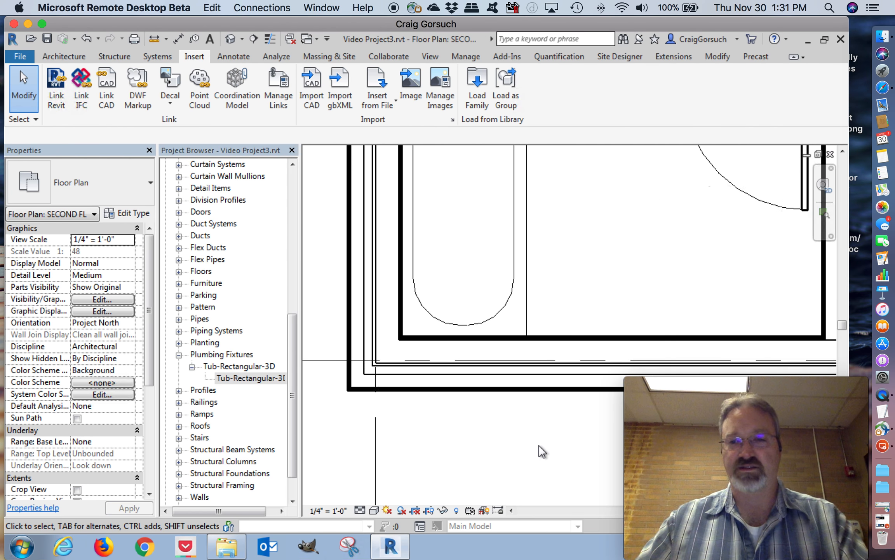
middle_drag(520, 464, 464, 473)
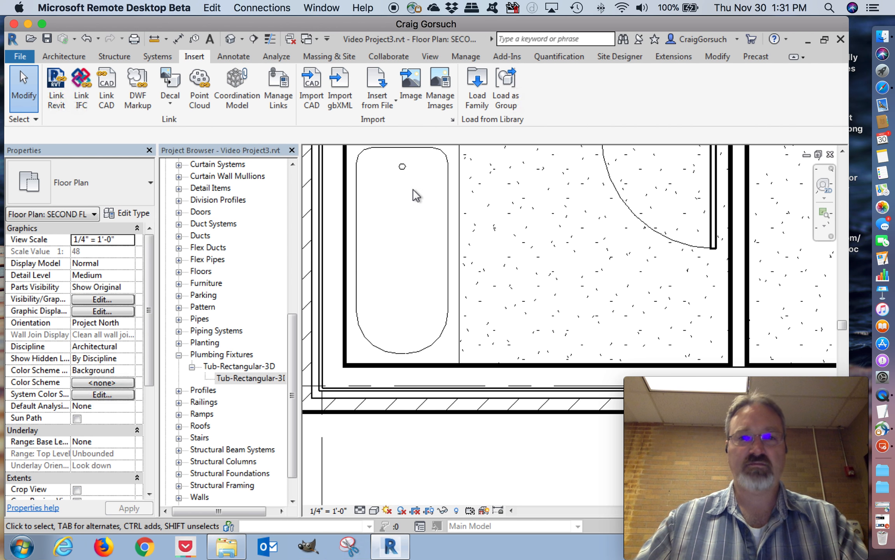
click(451, 223)
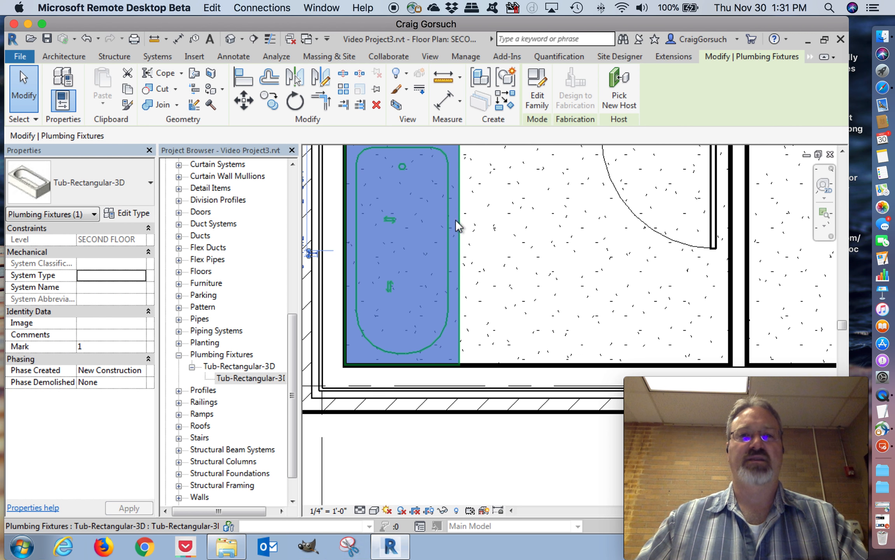
scroll(500, 229, down, 2)
middle_drag(500, 229, 494, 248)
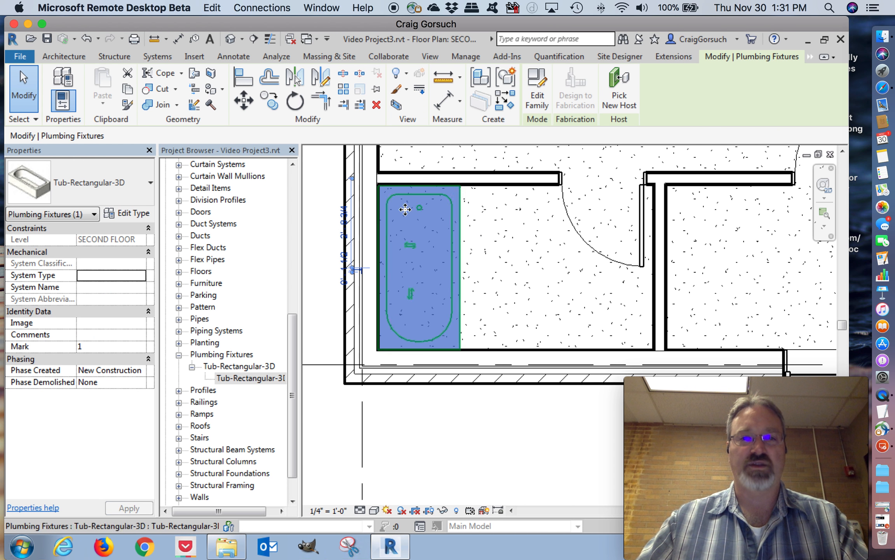
click(411, 295)
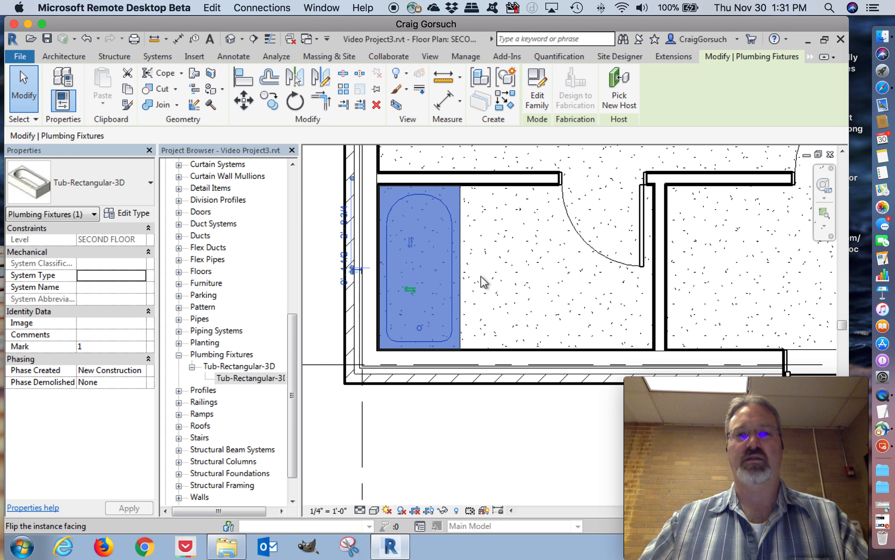
click(504, 278)
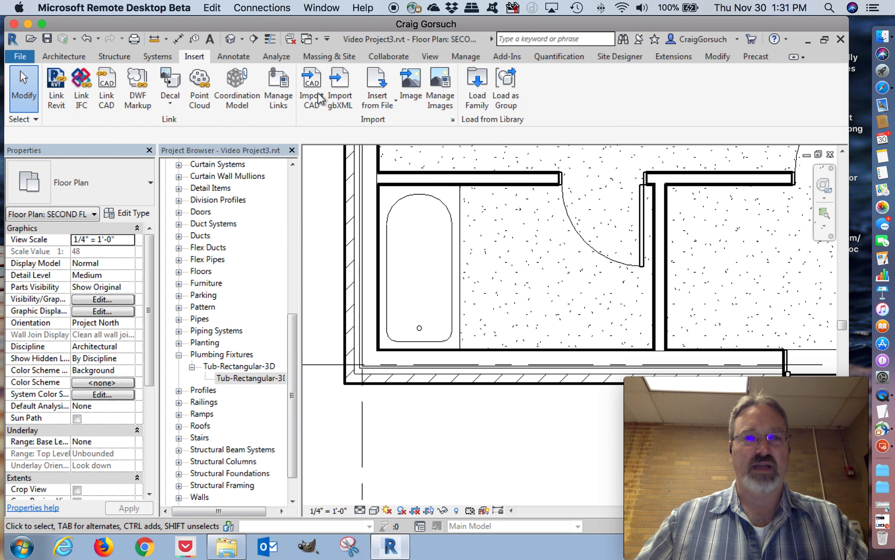
Load the Sink Vanity-Square family from the plumbing Fixtures, Sinks folder into the project
click(481, 95)
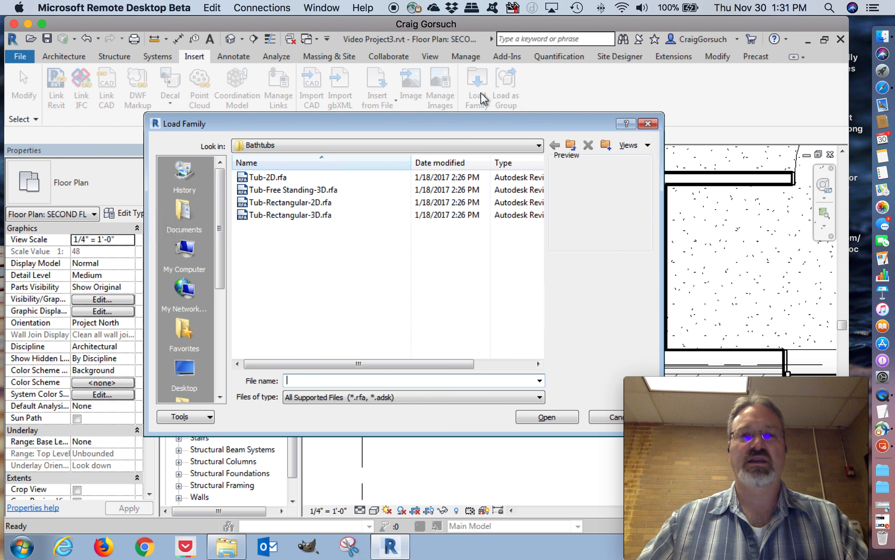
click(572, 148)
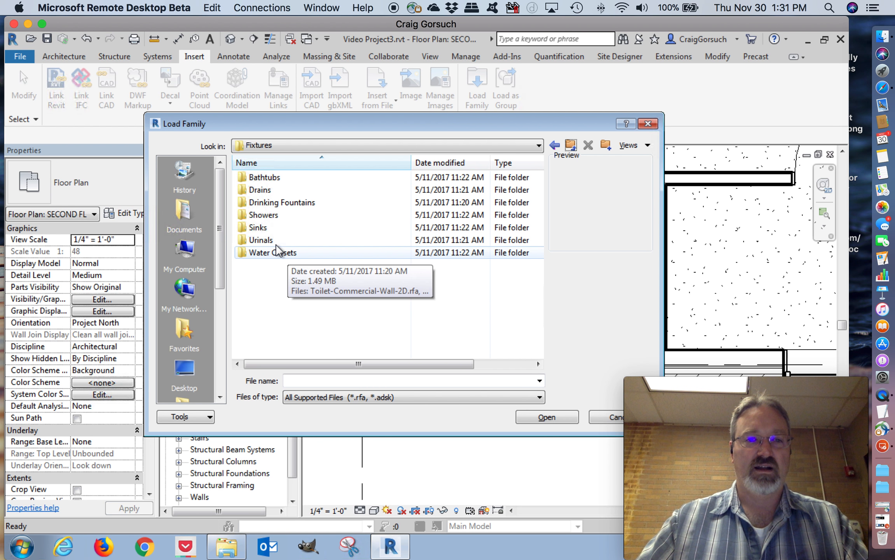
double_click(259, 228)
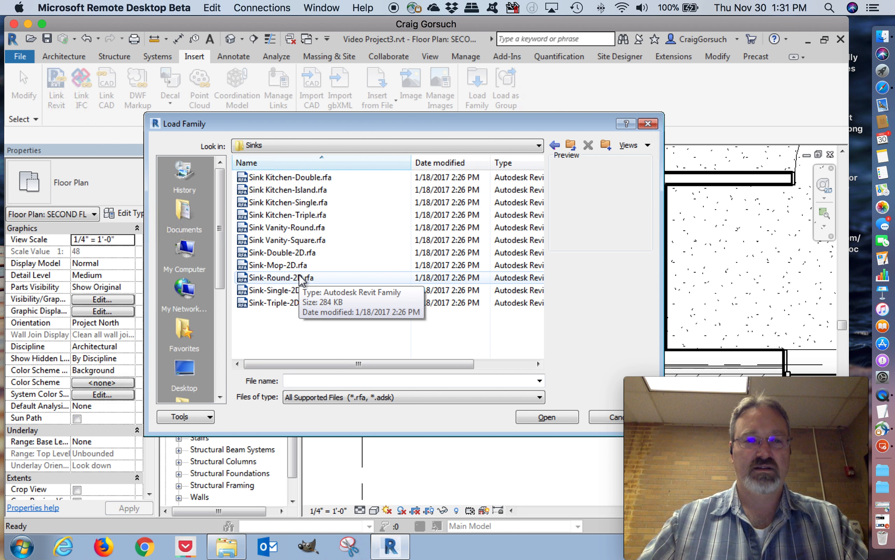
click(282, 240)
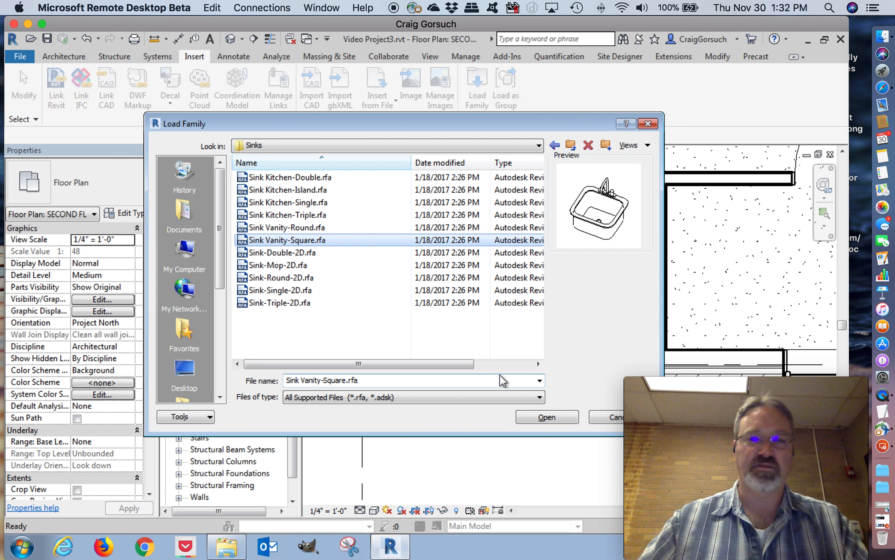
click(546, 415)
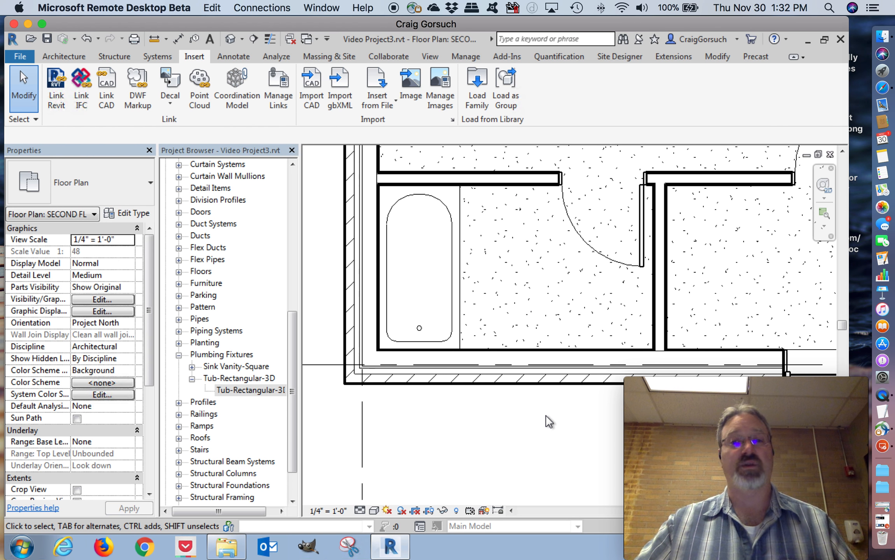
Load the Vanity Cabinet-Double Door Sink Unit family from the US Imperial, Casework, Base Cabinets folder
click(475, 86)
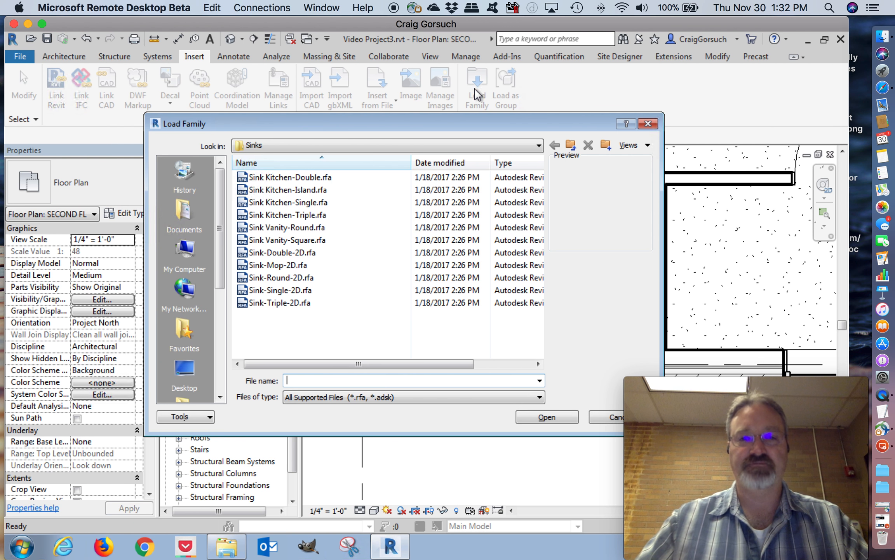
click(570, 145)
click(571, 145)
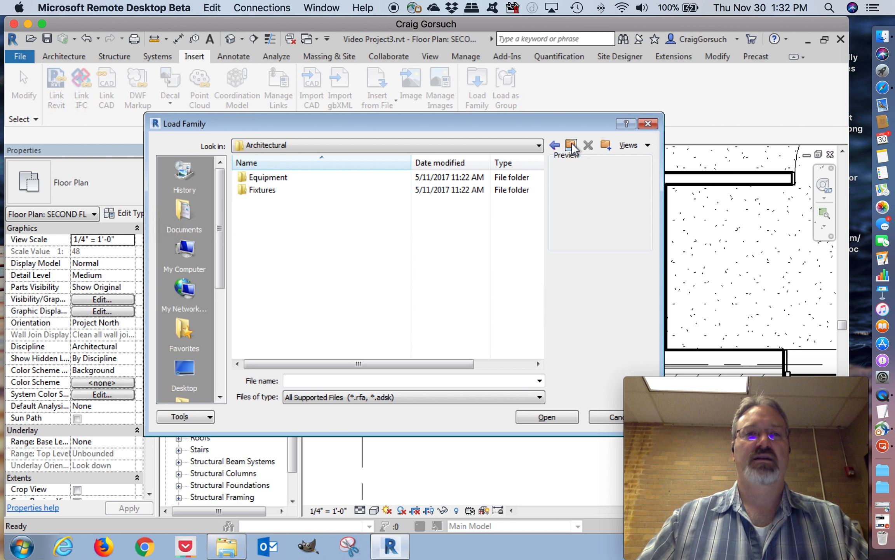
click(571, 145)
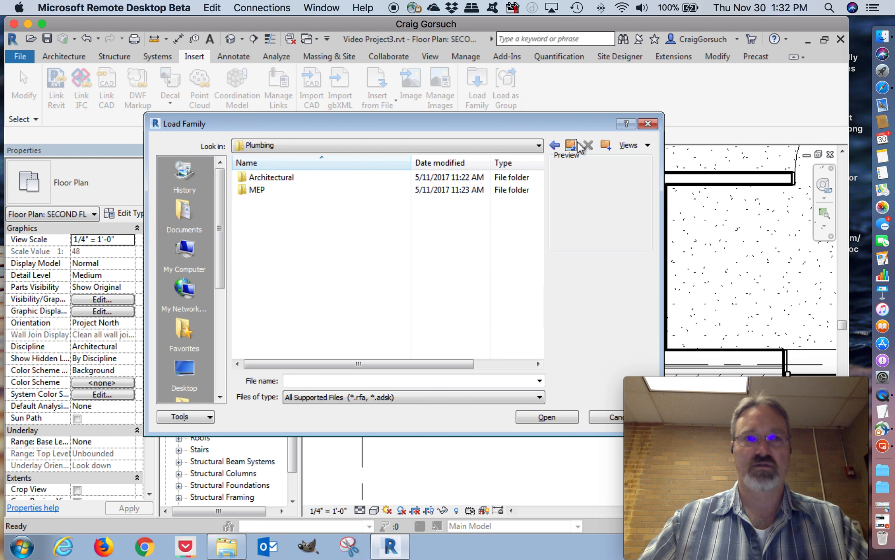
click(577, 145)
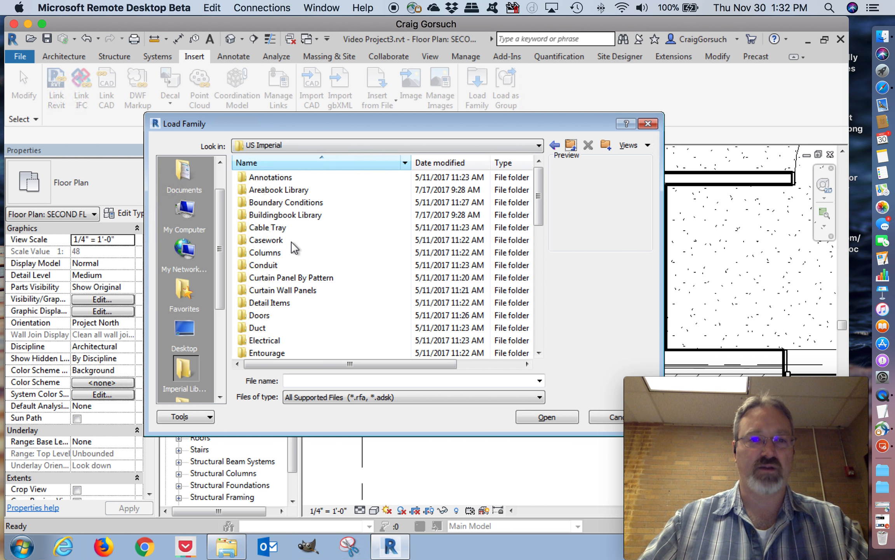
double_click(278, 240)
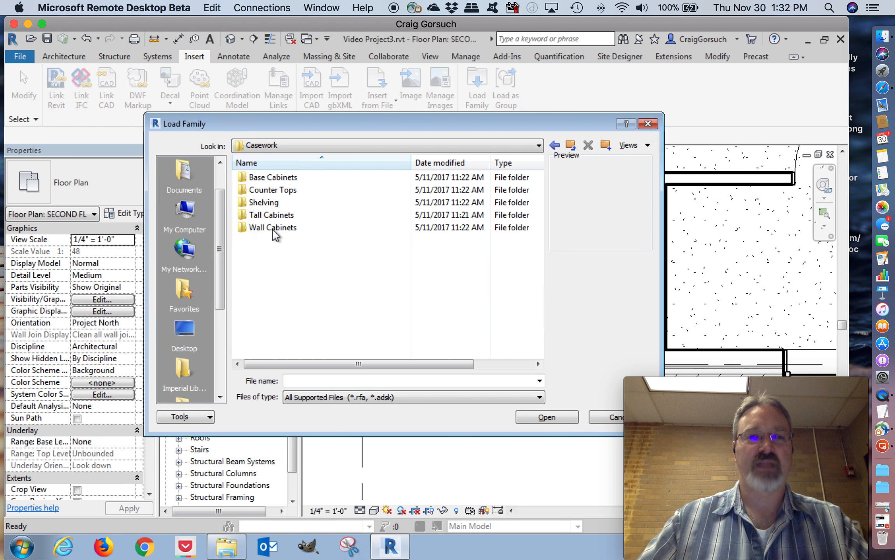
double_click(268, 178)
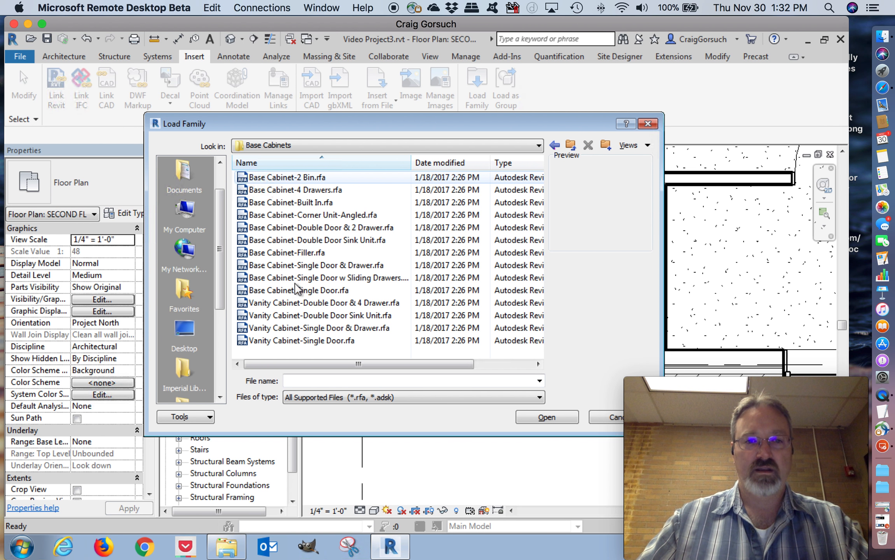
click(293, 306)
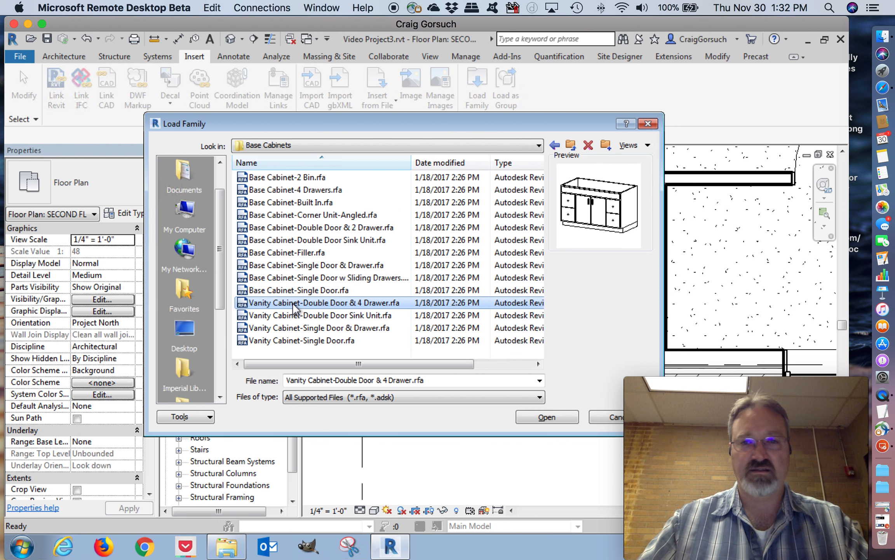
click(337, 315)
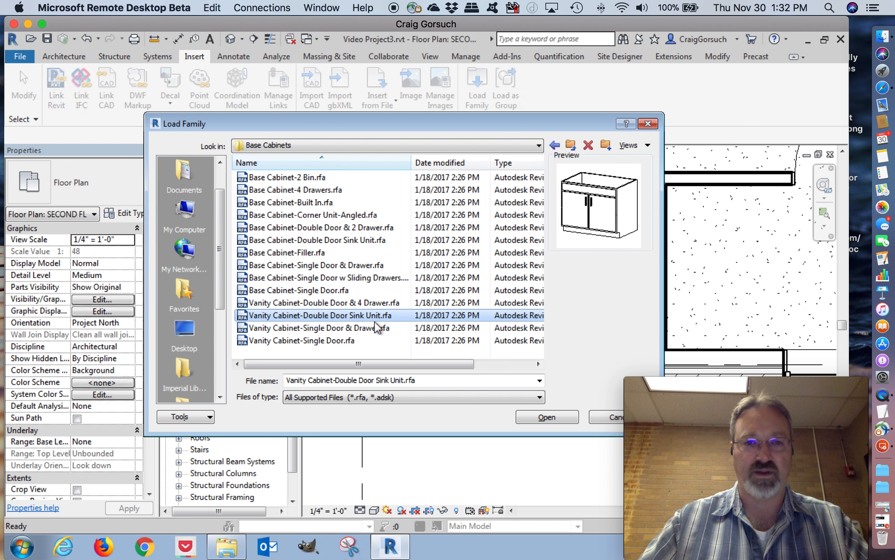
click(540, 420)
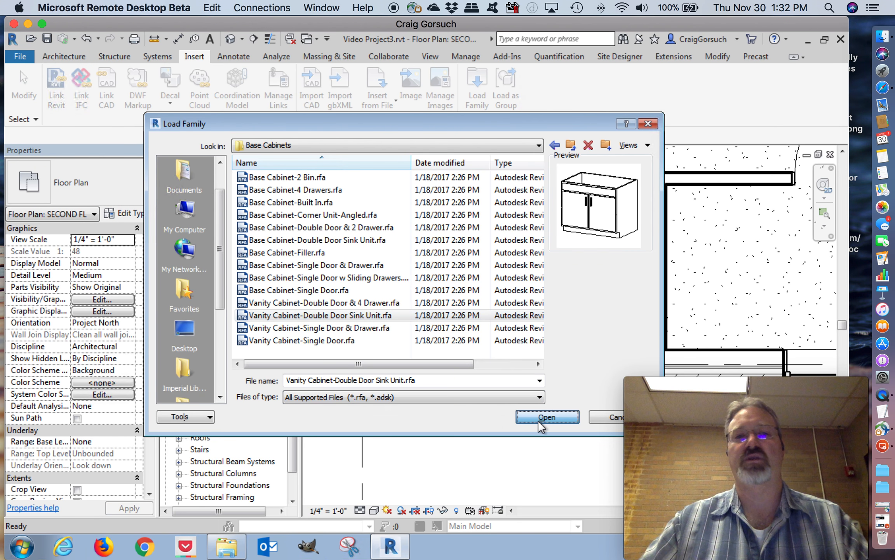
Find the loaded Vanity Cabinet-Double Door Sink Unit among the project's casework families and select its 36" type
drag(295, 350, 292, 255)
click(178, 284)
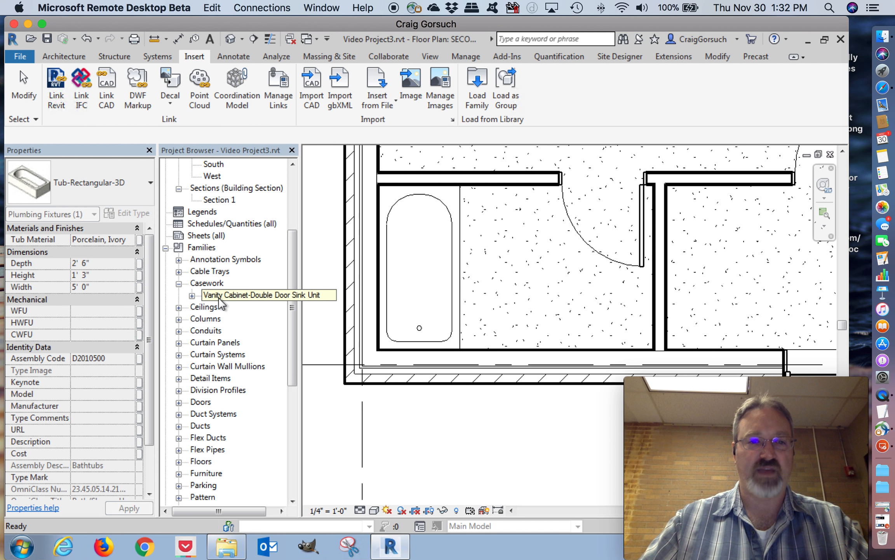
click(247, 297)
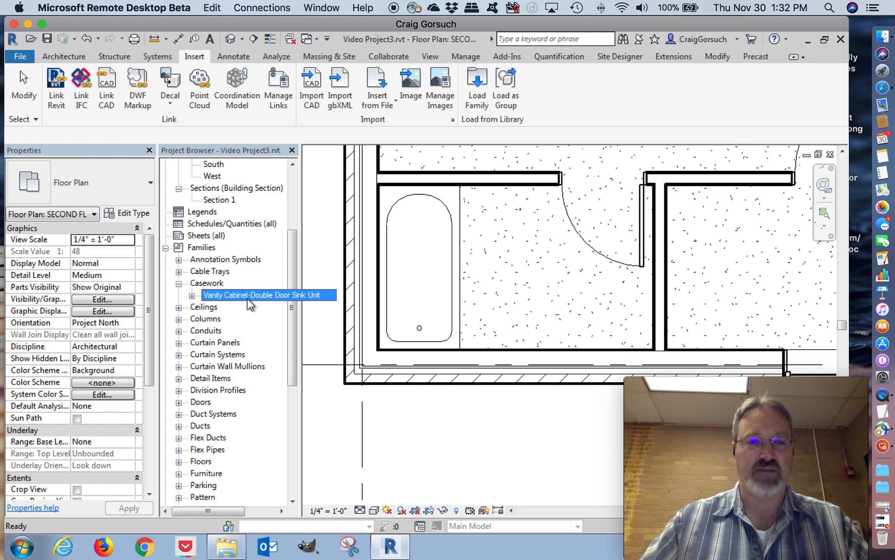
click(193, 296)
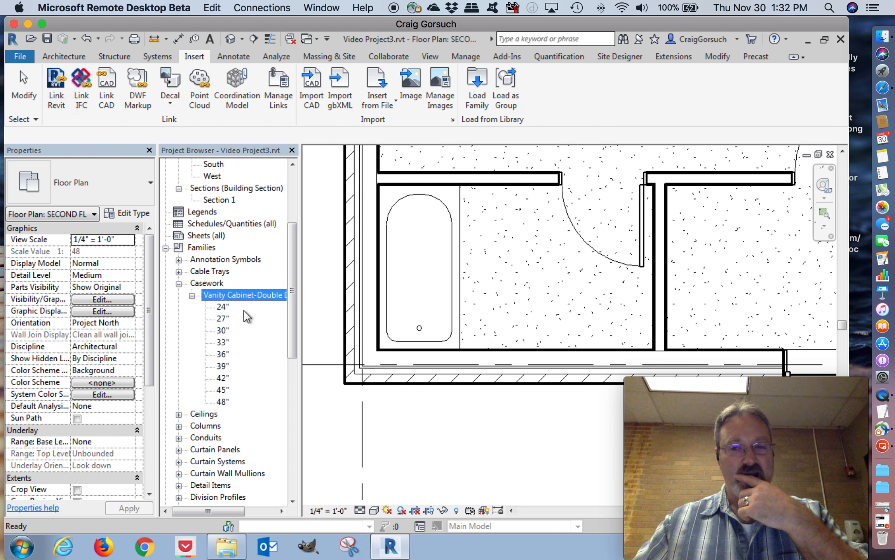
click(223, 307)
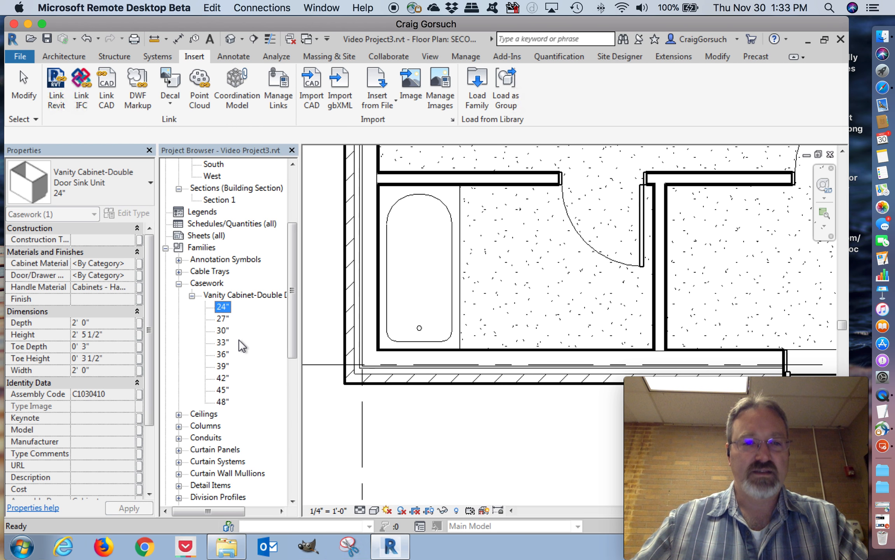
click(224, 354)
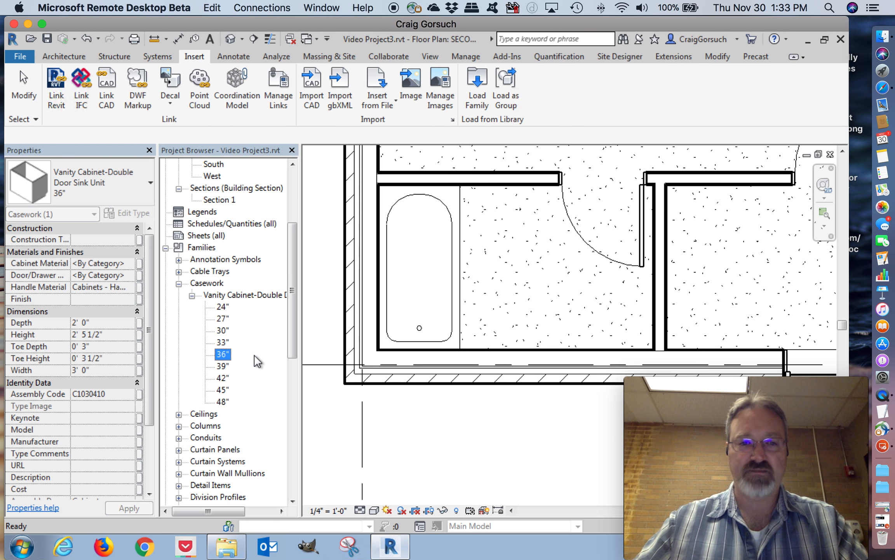
Place the 36" vanity cabinet, rotated 180 degrees, against the lower exterior wall in the bathroom corner beside the interior partition
drag(222, 352, 530, 290)
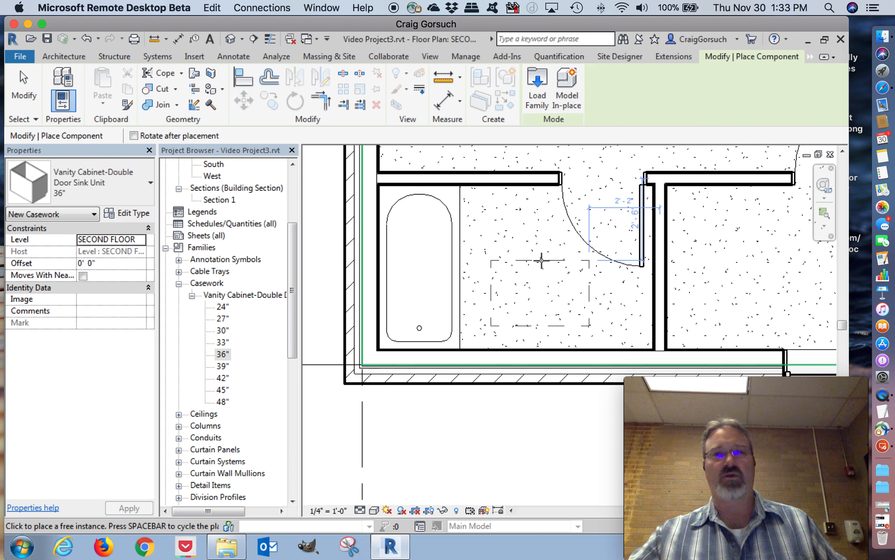
key(space)
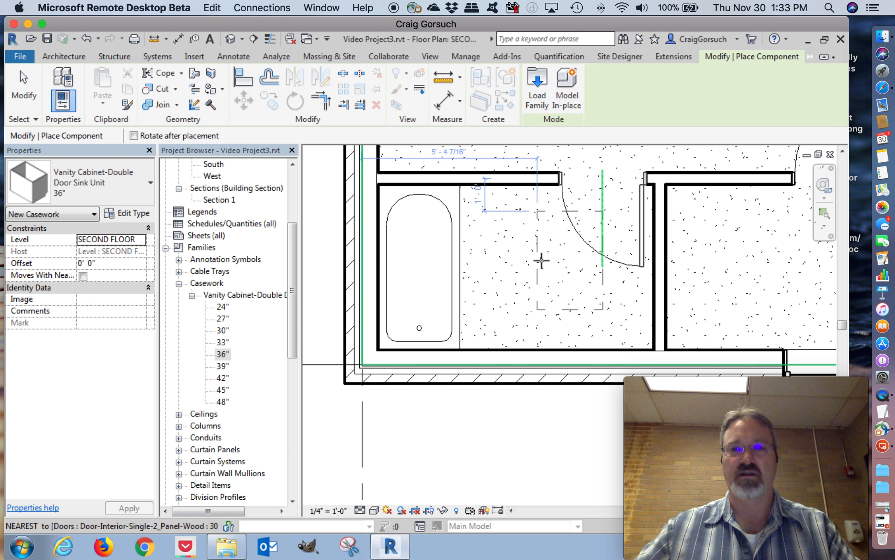
key(space)
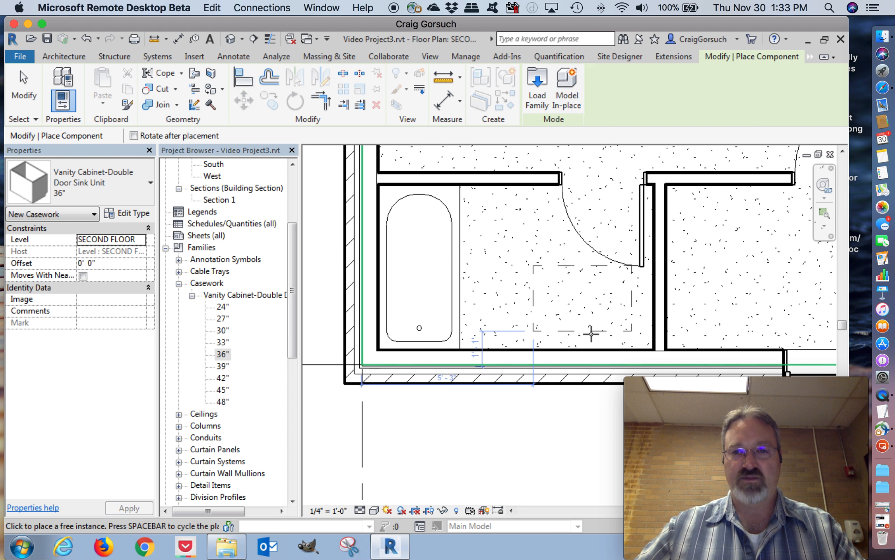
scroll(591, 332, up, 3)
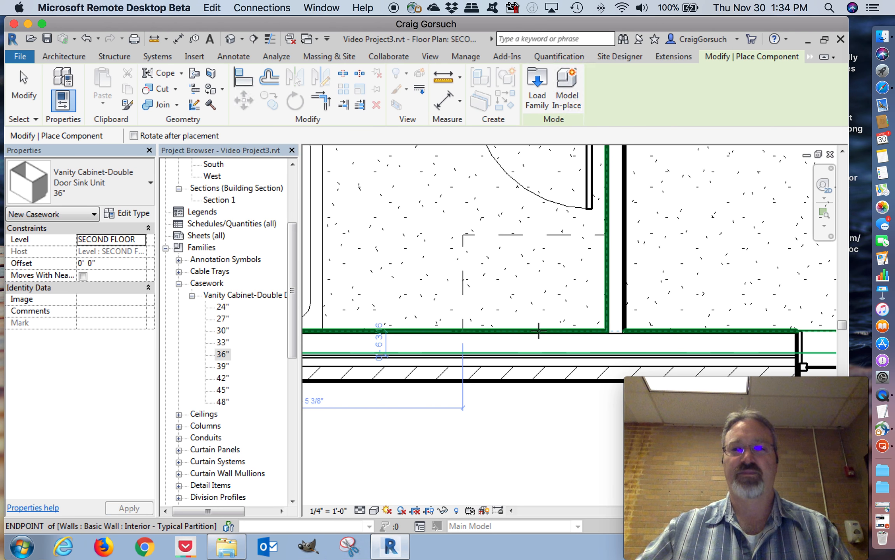
click(538, 330)
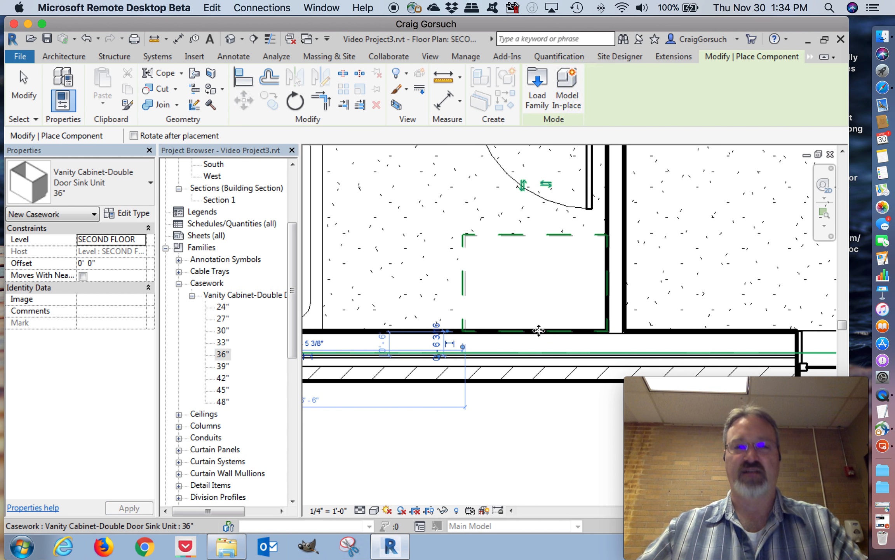
key(Escape)
key(Escape)
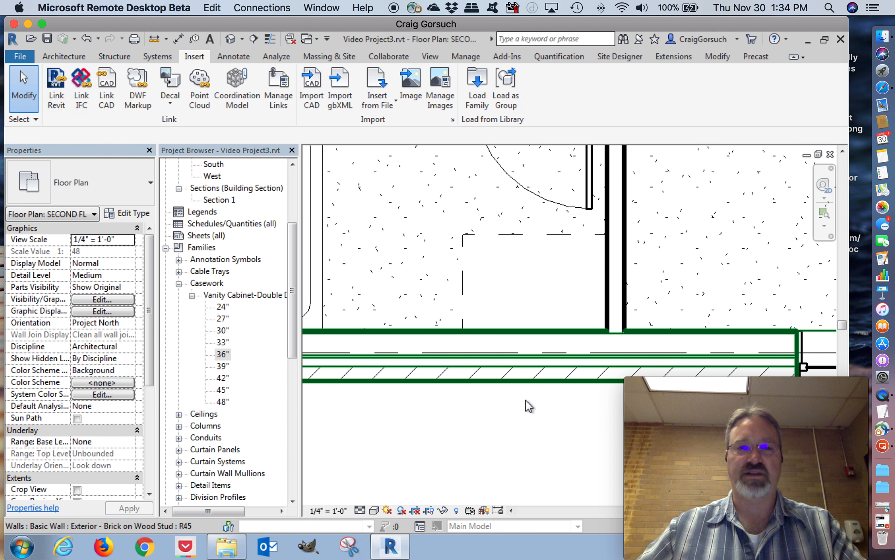
Load the Vanity Counter Top w Square Sink Hole family from the Casework, Counter Tops folder into the project
click(480, 87)
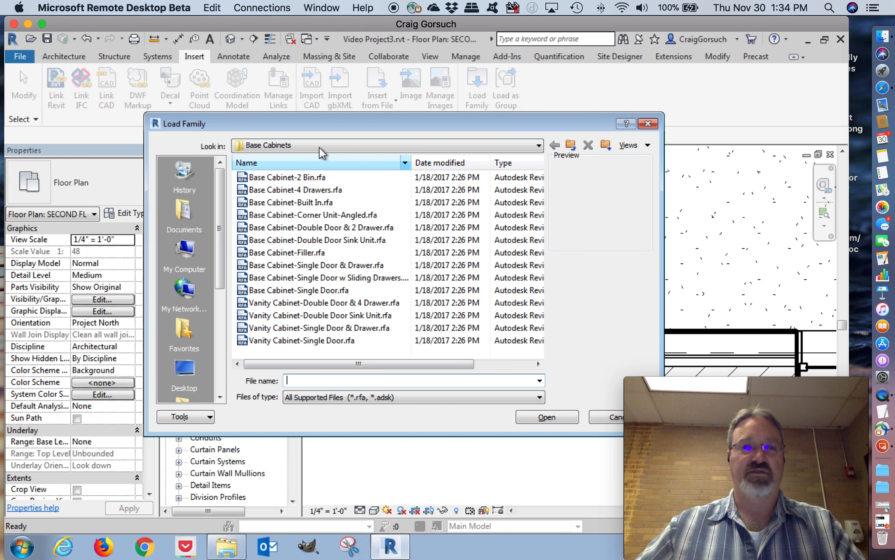
click(571, 146)
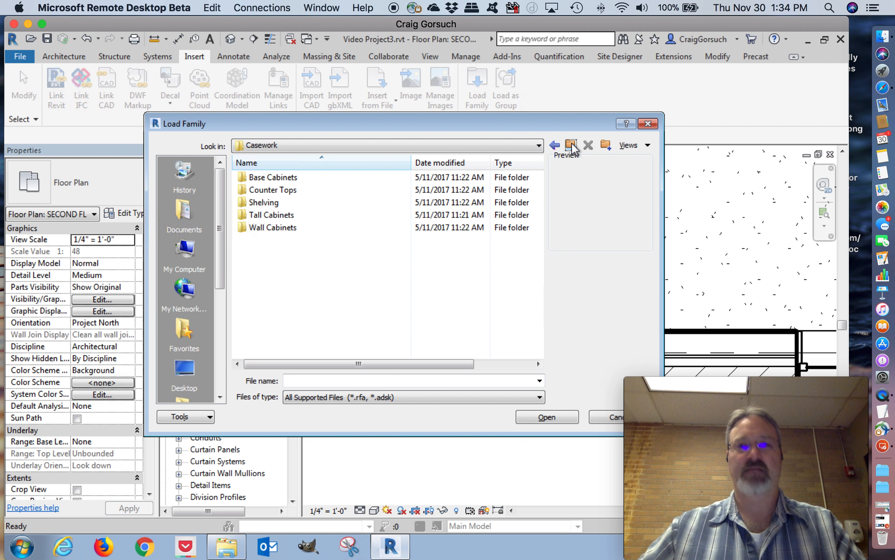
double_click(274, 190)
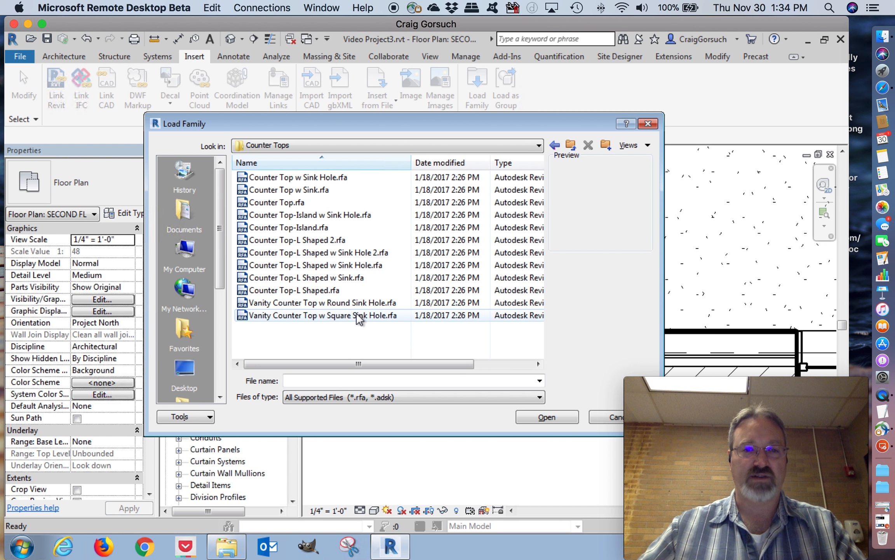
click(358, 315)
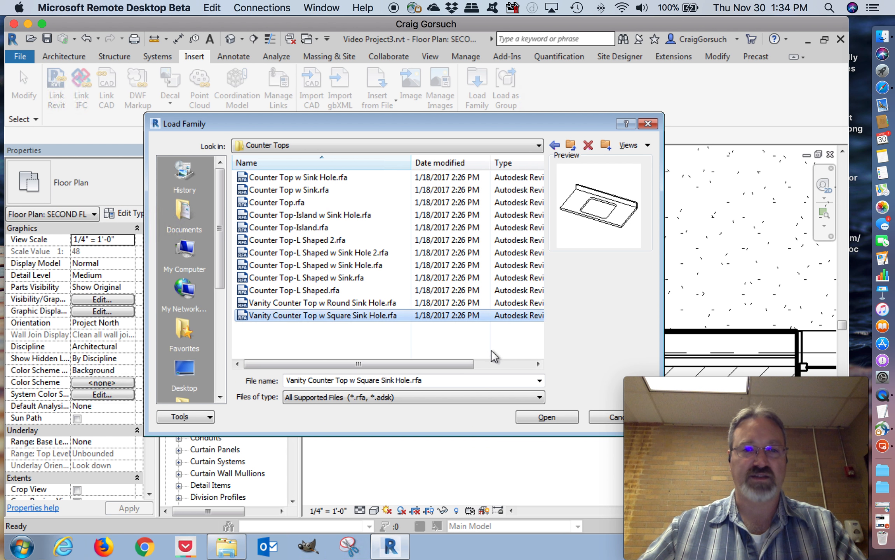
click(541, 418)
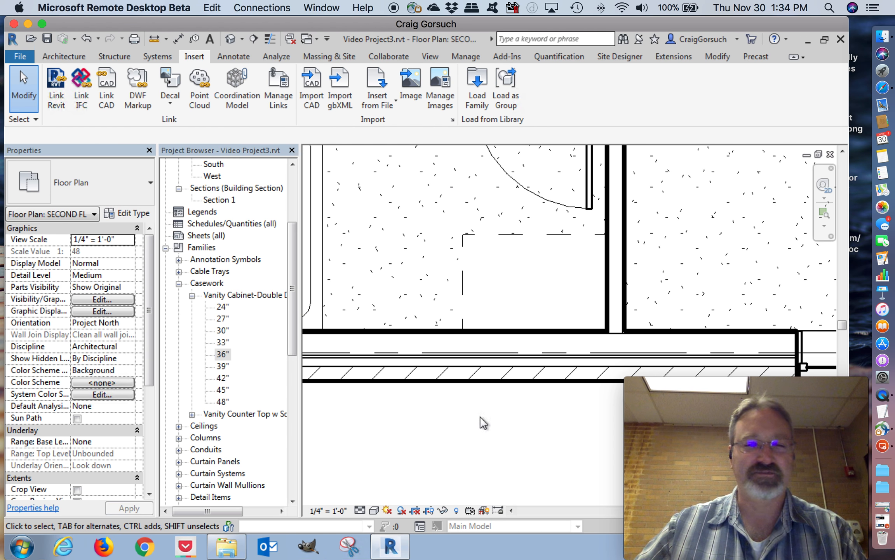
Place the 24" Depth vanity counter top, rotated 180 degrees, over the cabinet in the corner between the exterior wall and interior partition
click(192, 413)
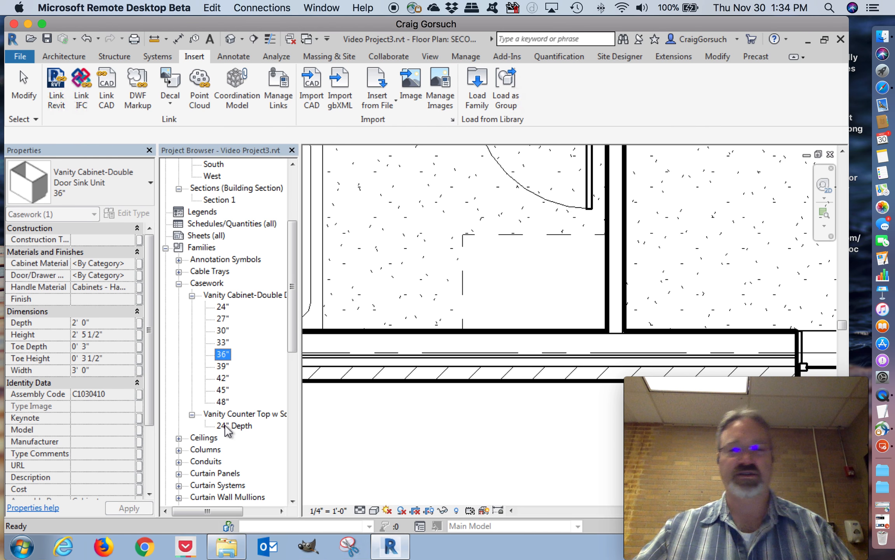
drag(253, 426, 458, 431)
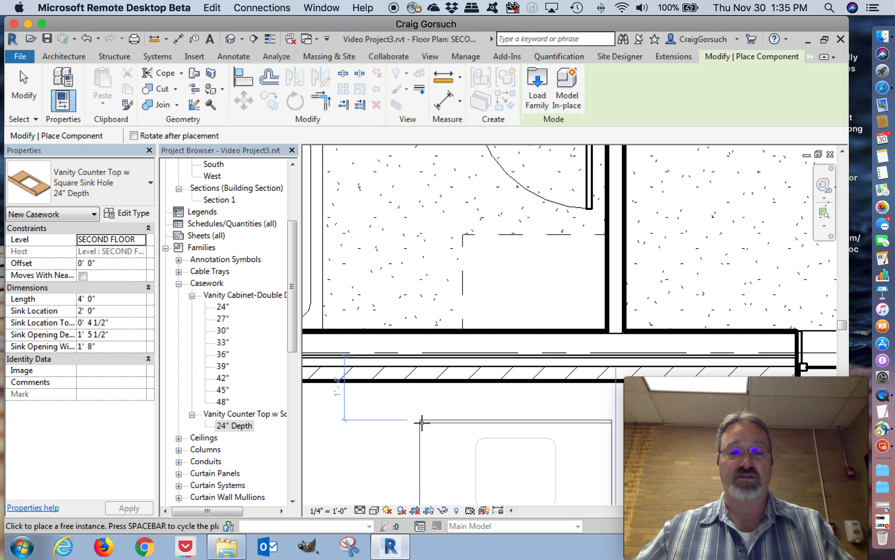
key(space)
key(space)
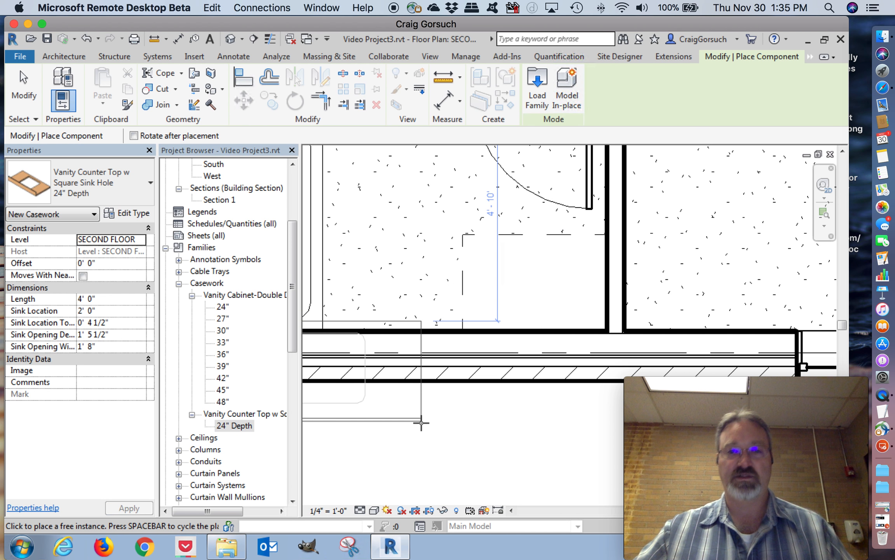
click(606, 328)
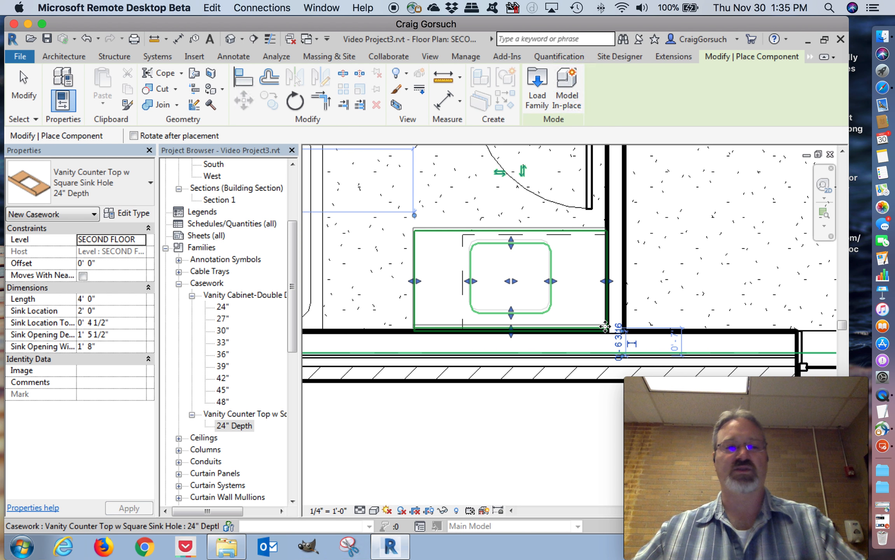
key(Escape)
key(Escape)
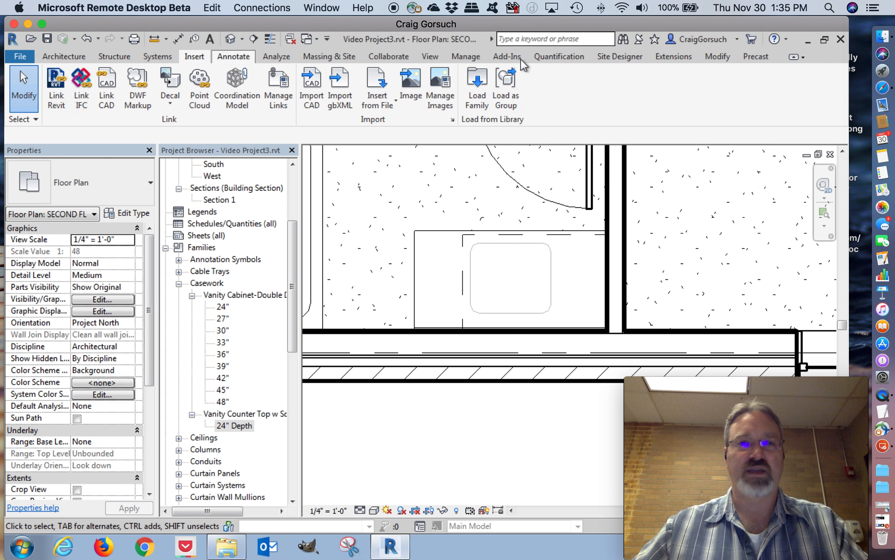
Align the centre of the counter top's square sink hole with the centreline of the vanity cabinet
click(722, 55)
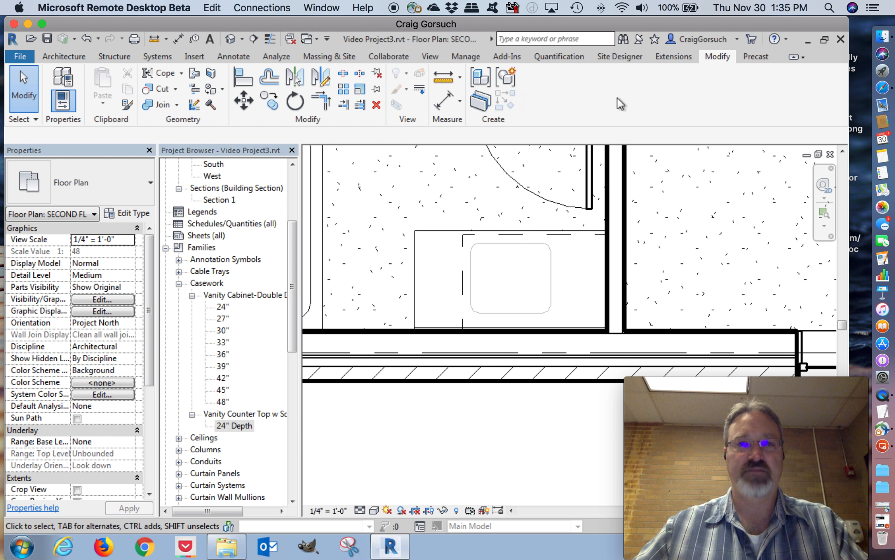
click(243, 77)
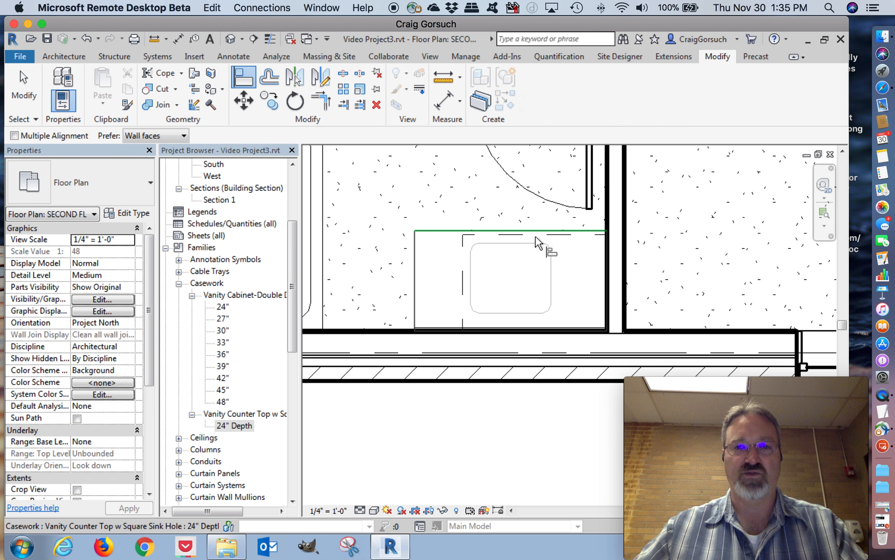
click(535, 298)
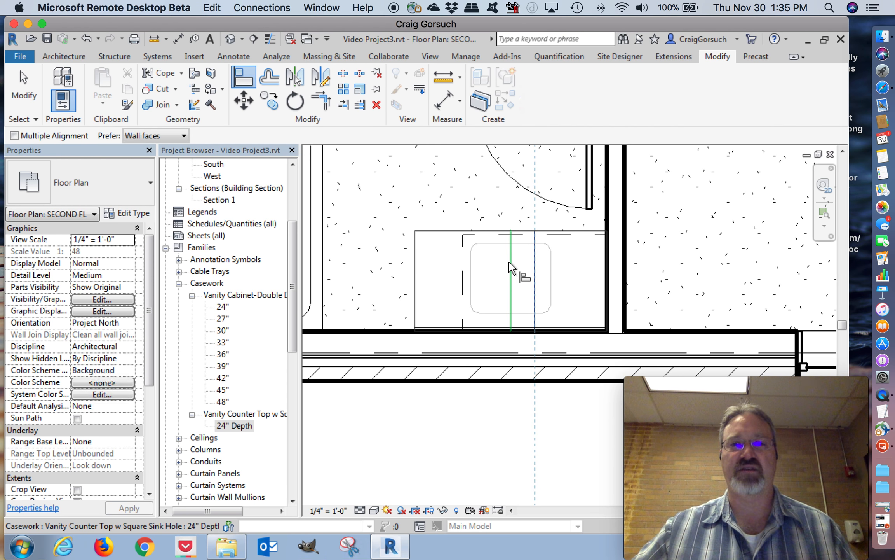
click(510, 267)
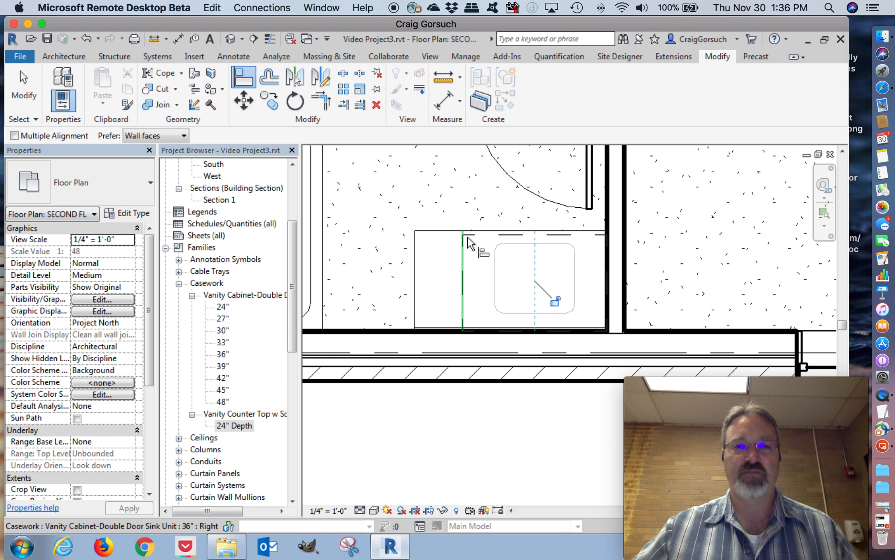
Draw thin detail lines from the cabinet's free front corner: a short outward overhang offset, and a vertical guide about 3' 5" long past the exterior wall
click(229, 57)
click(292, 73)
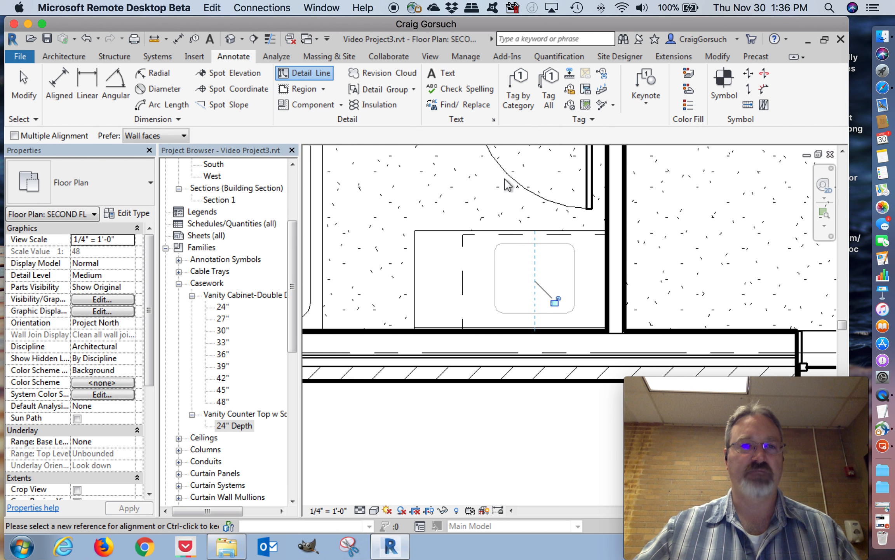
click(462, 234)
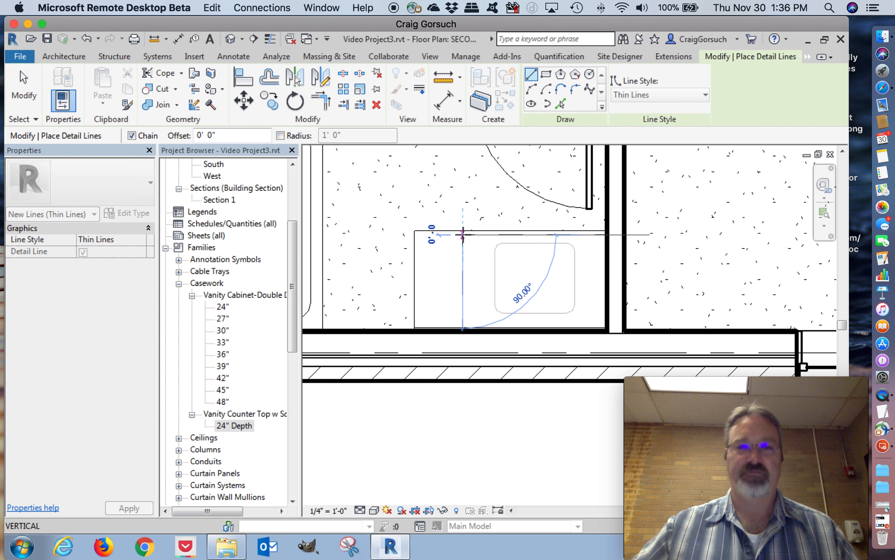
scroll(462, 236, up, 3)
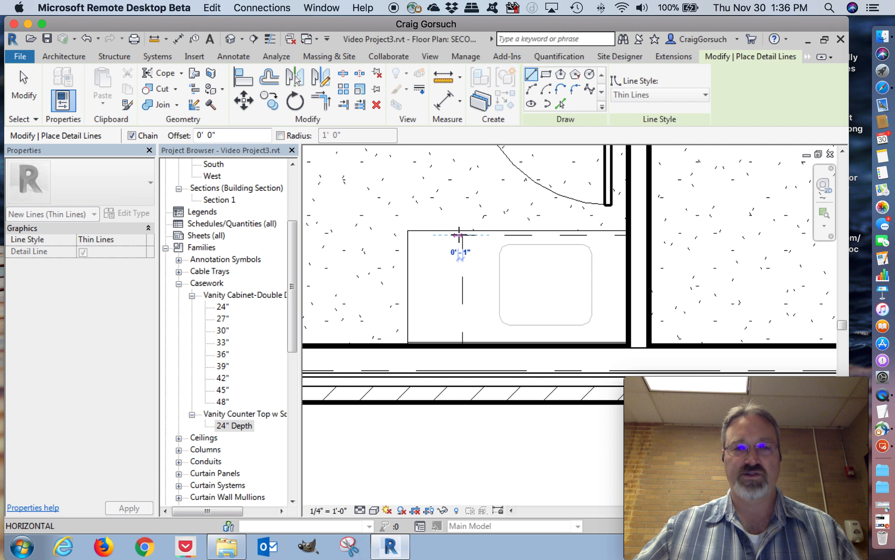
click(459, 425)
key(Escape)
key(Escape)
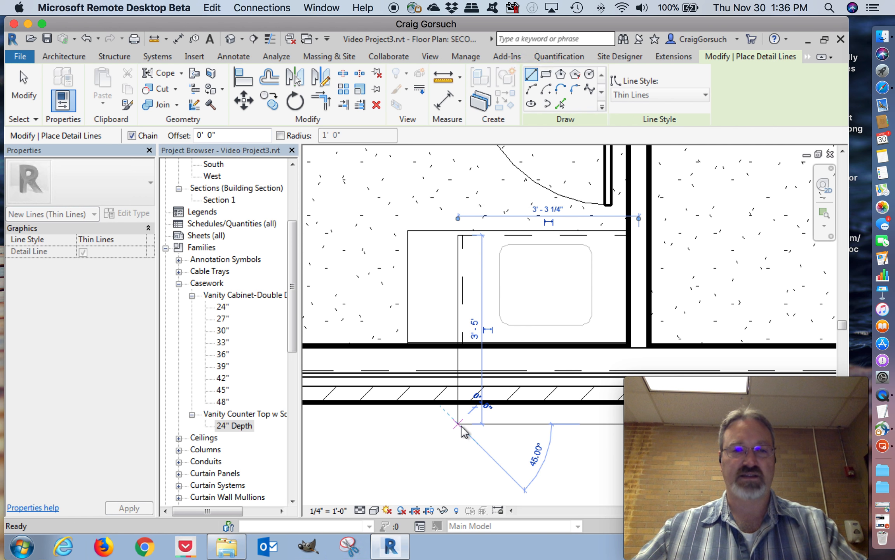
Shorten the counter top's free end to the vertical guide line, and delete both detail lines
click(412, 317)
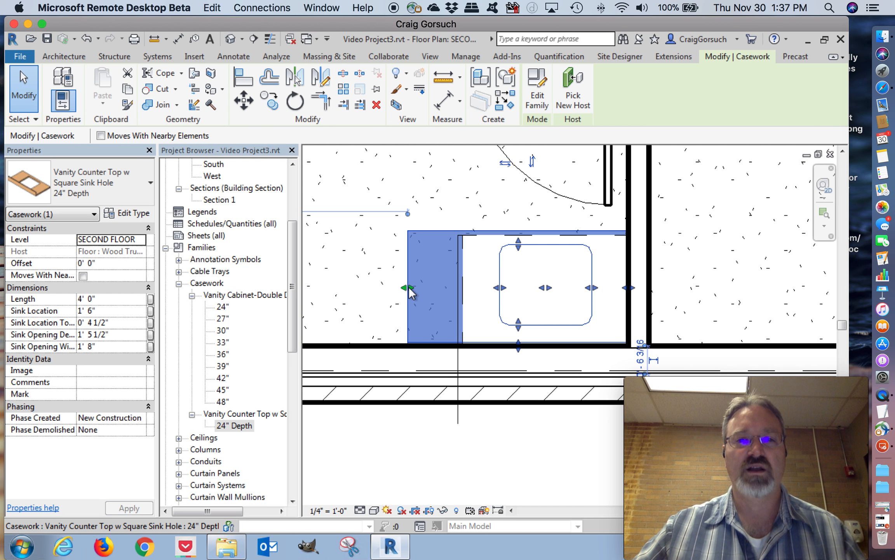
drag(409, 288, 460, 294)
click(427, 462)
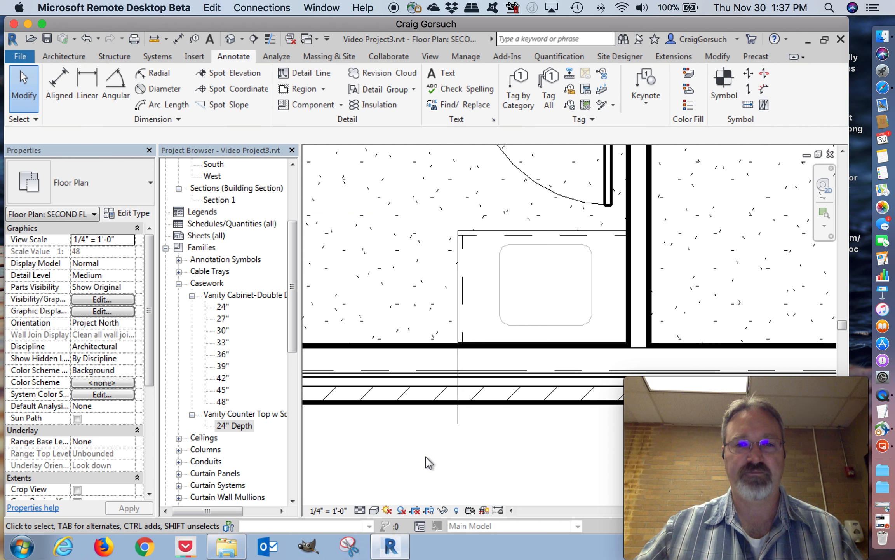
drag(427, 464, 496, 215)
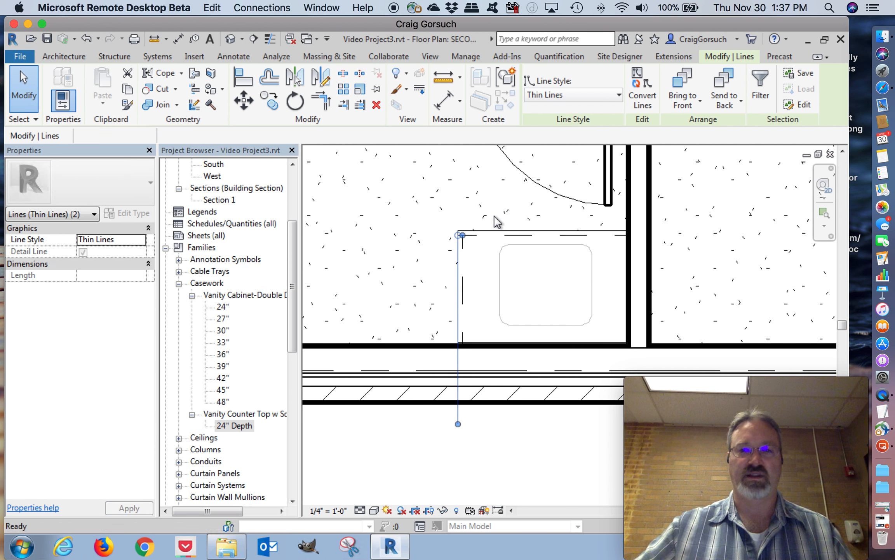
key(Delete)
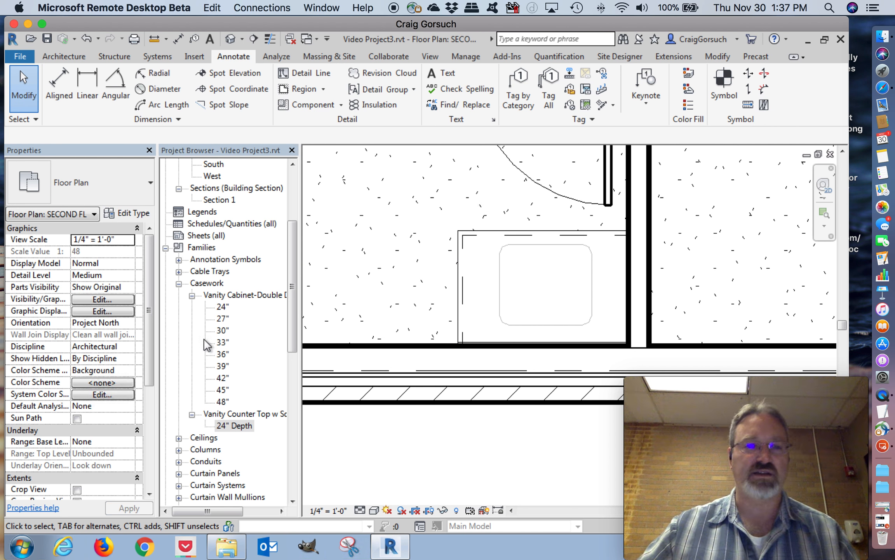